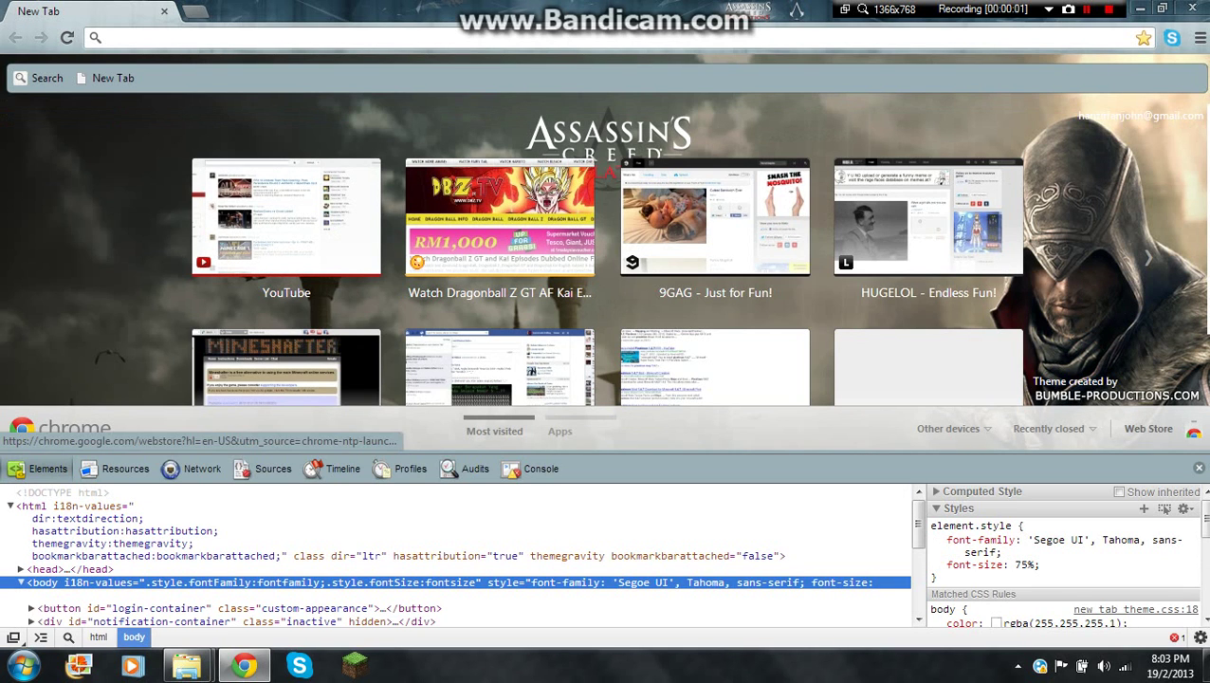
key(ctrl+shift+i)
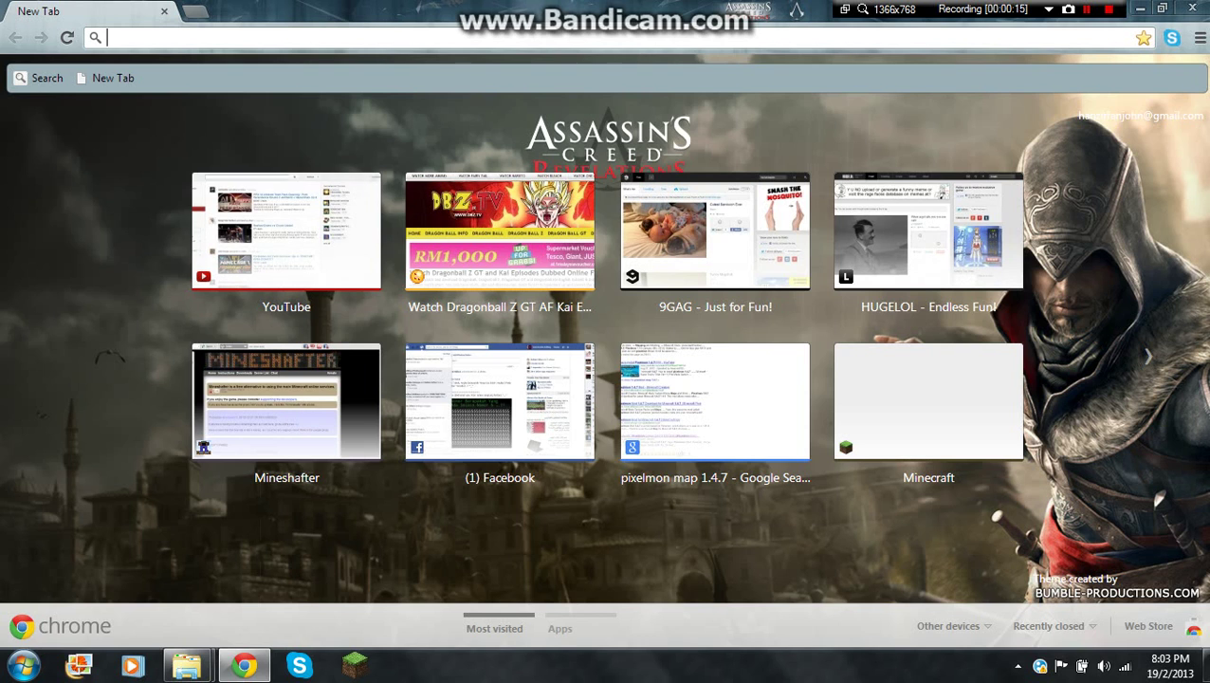
text(minecraft)
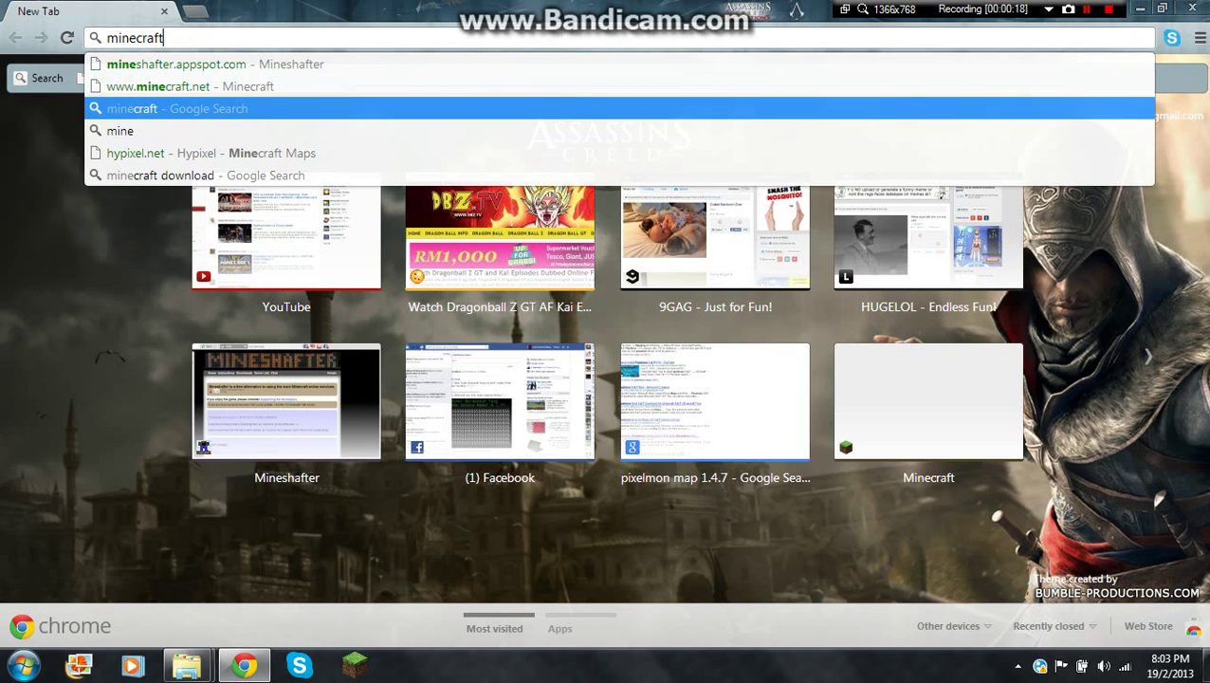
key(Up)
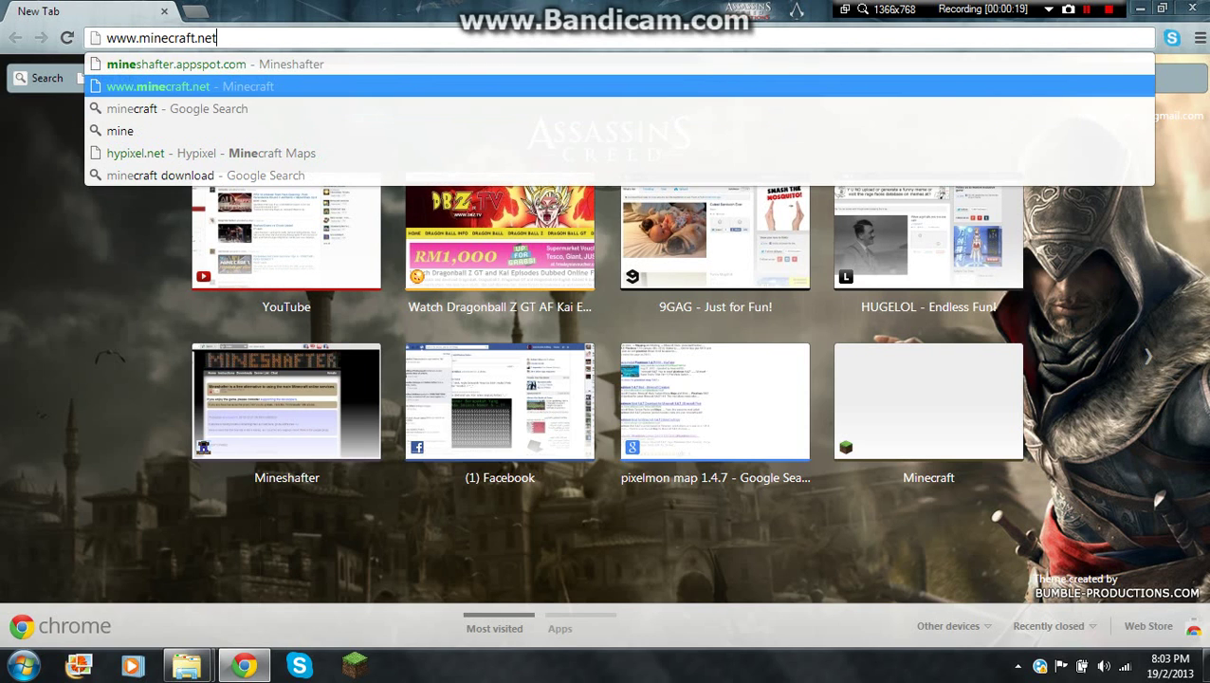
key(Return)
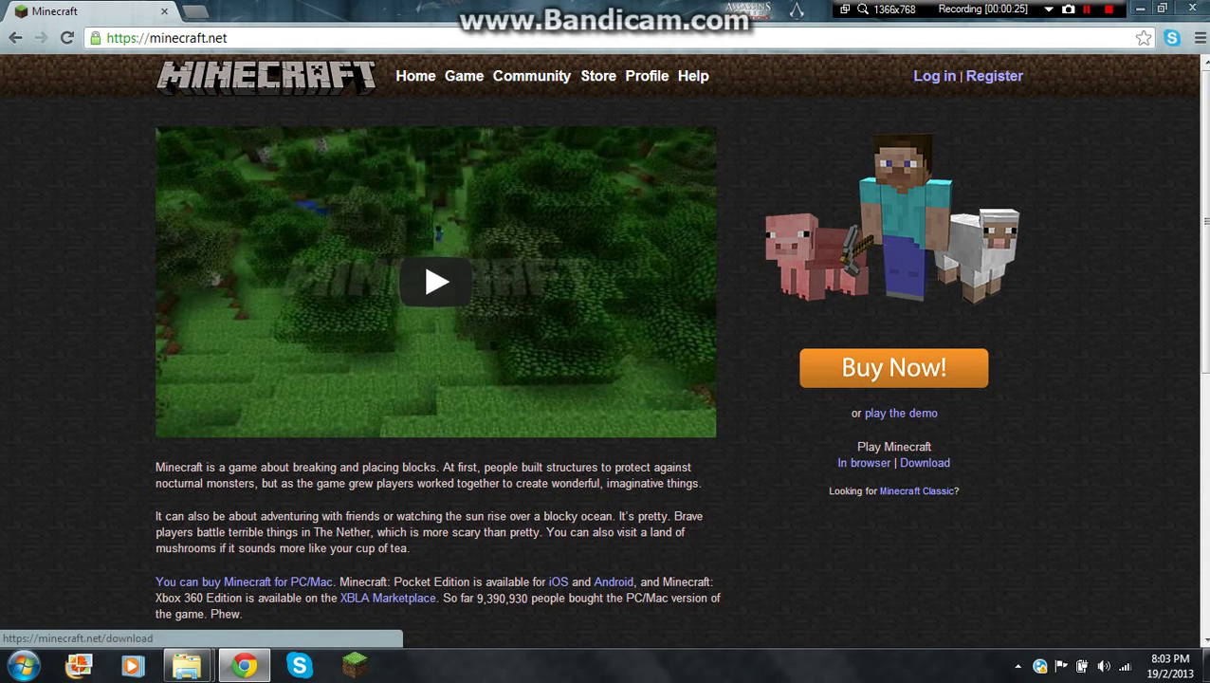
click(924, 462)
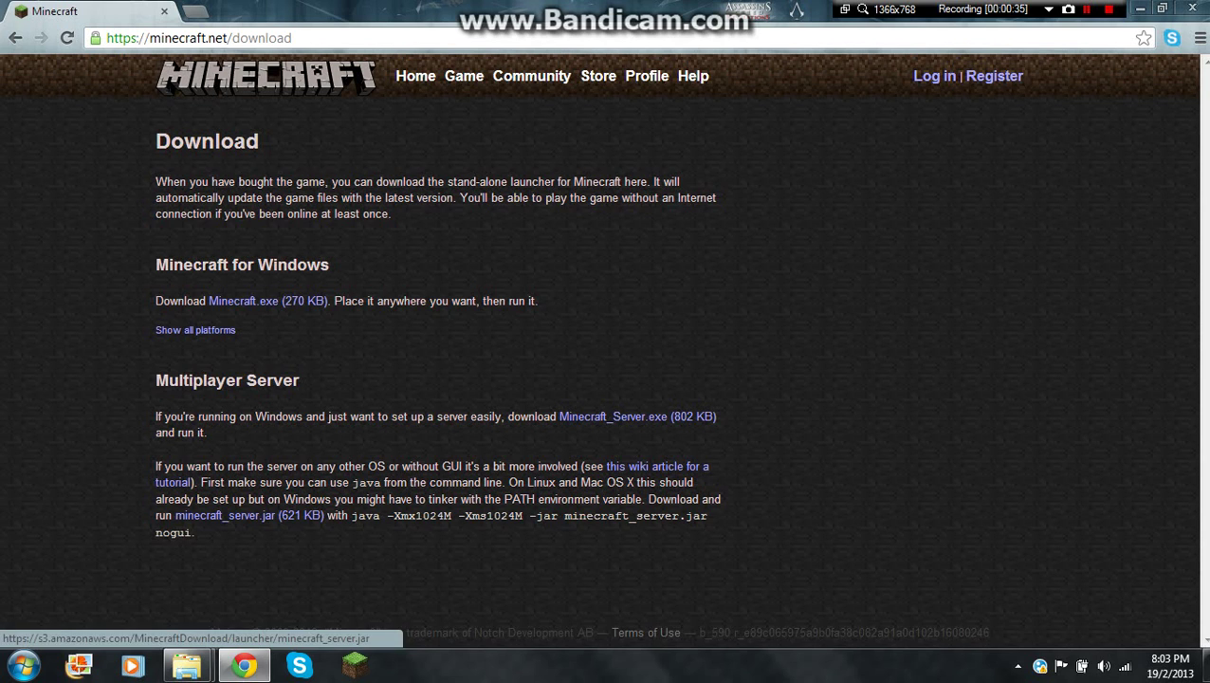
Download minecraft_server.jar from the Multiplayer Server section and show the file in its download folder
click(225, 515)
click(292, 627)
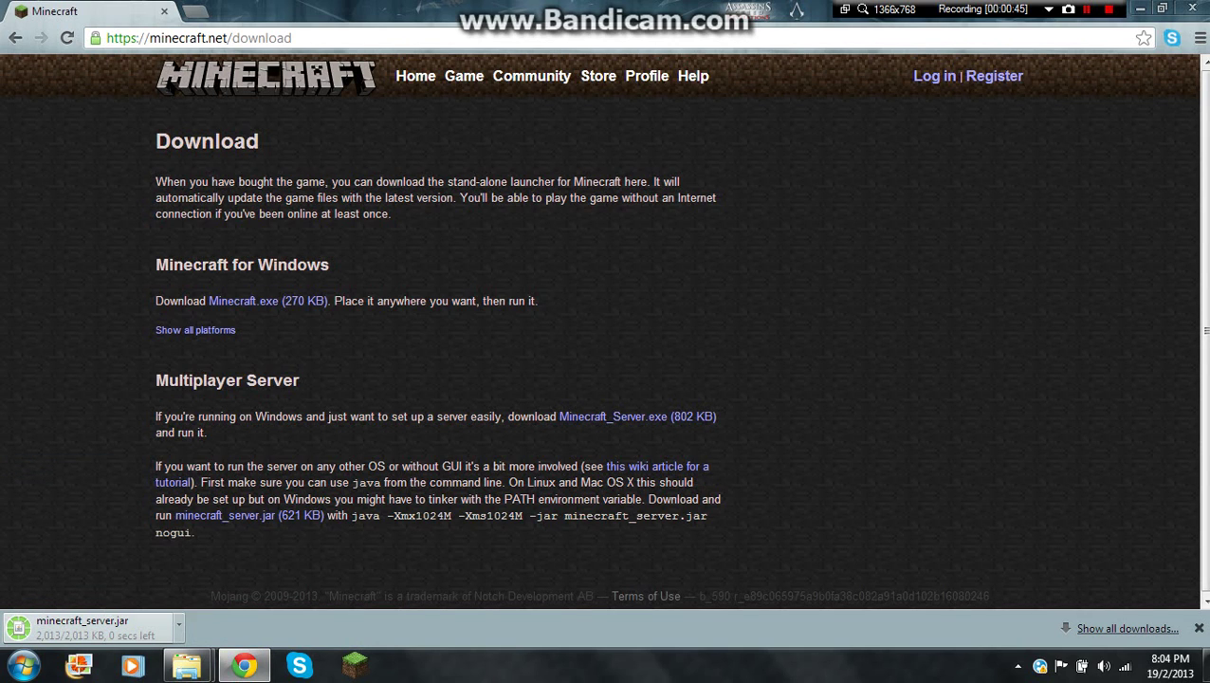
right_click(111, 621)
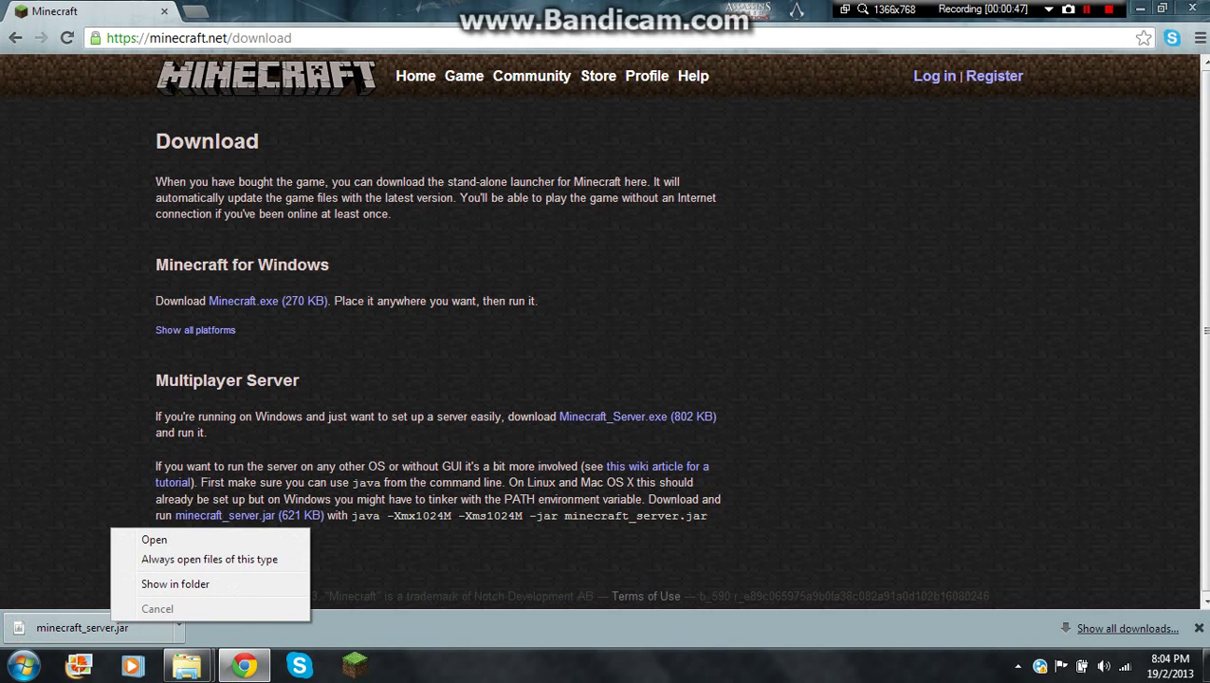
click(174, 583)
click(1198, 627)
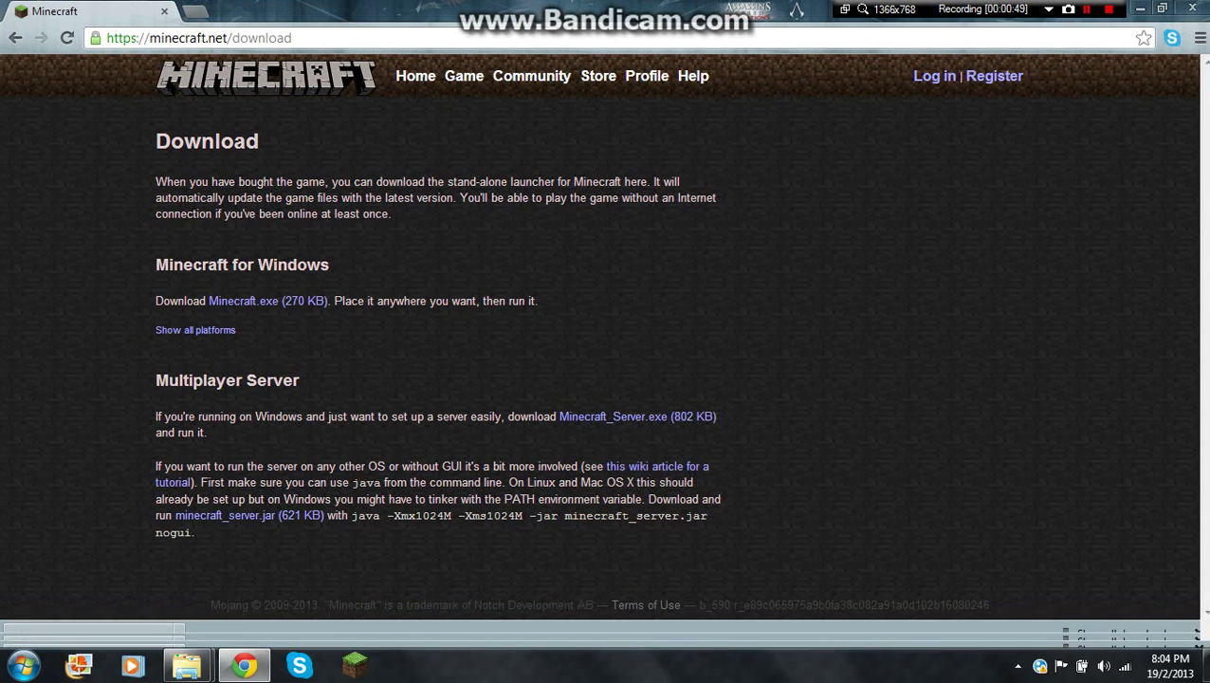
click(1139, 8)
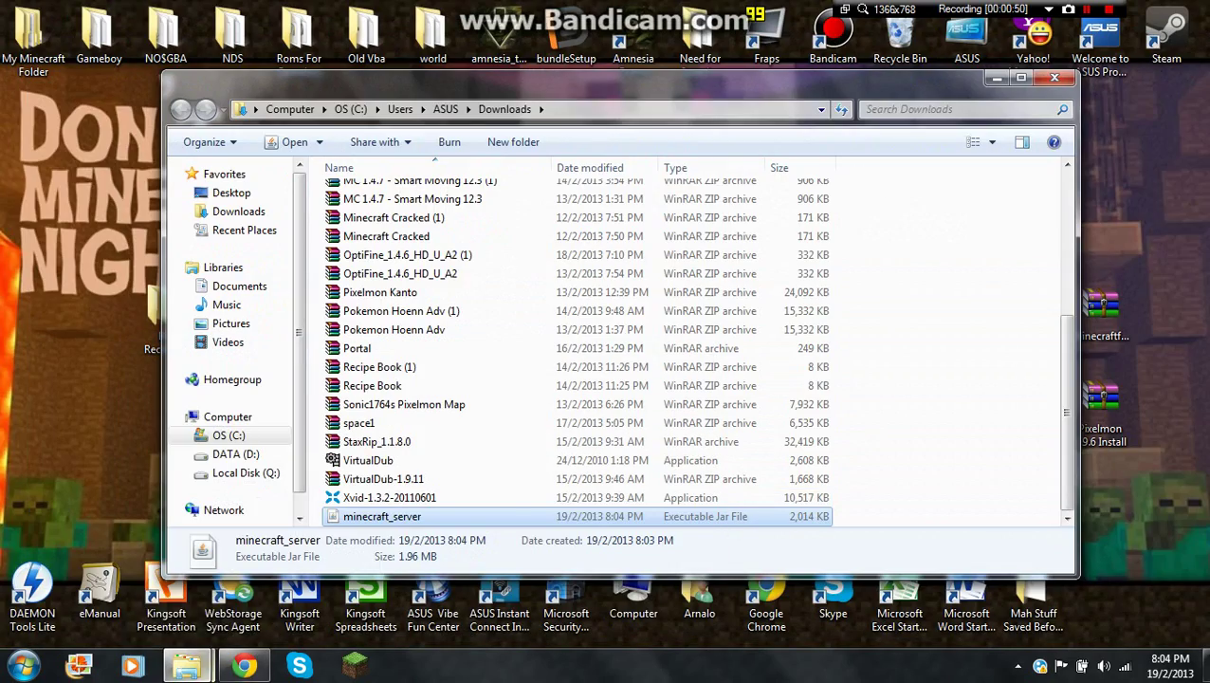
Move minecraft_server from Downloads into the My Recording Server folder and bring that folder to the front
drag(332, 85, 484, 60)
click(166, 322)
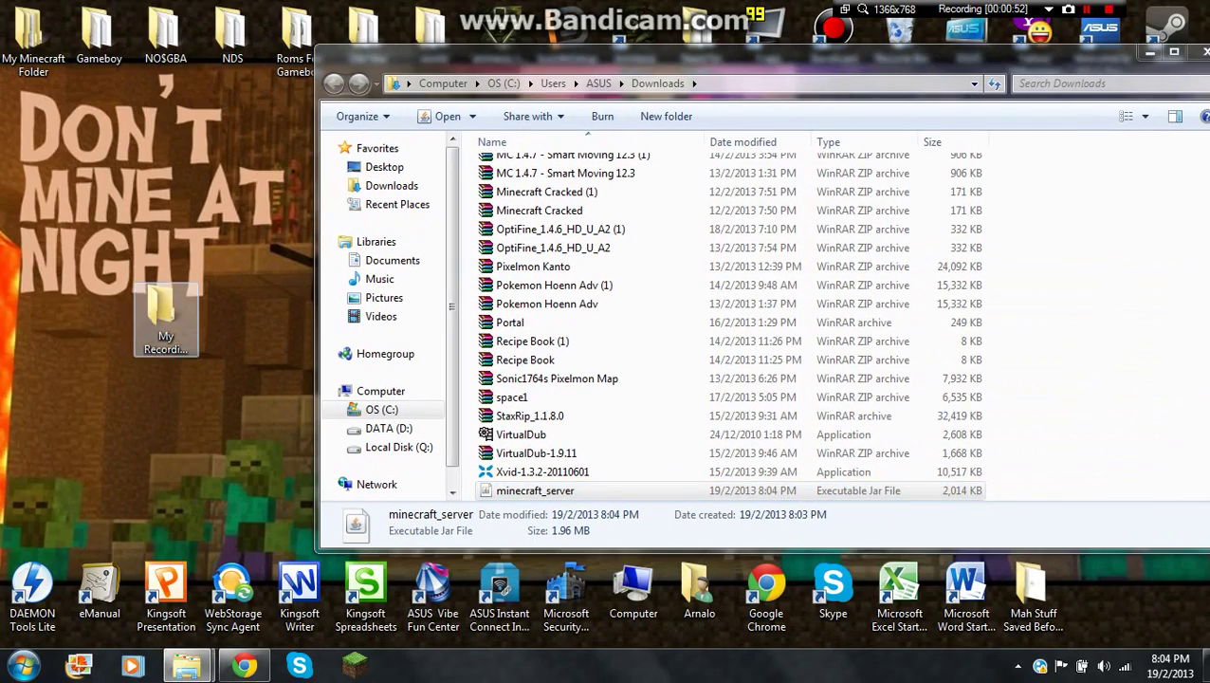
click(187, 666)
click(308, 574)
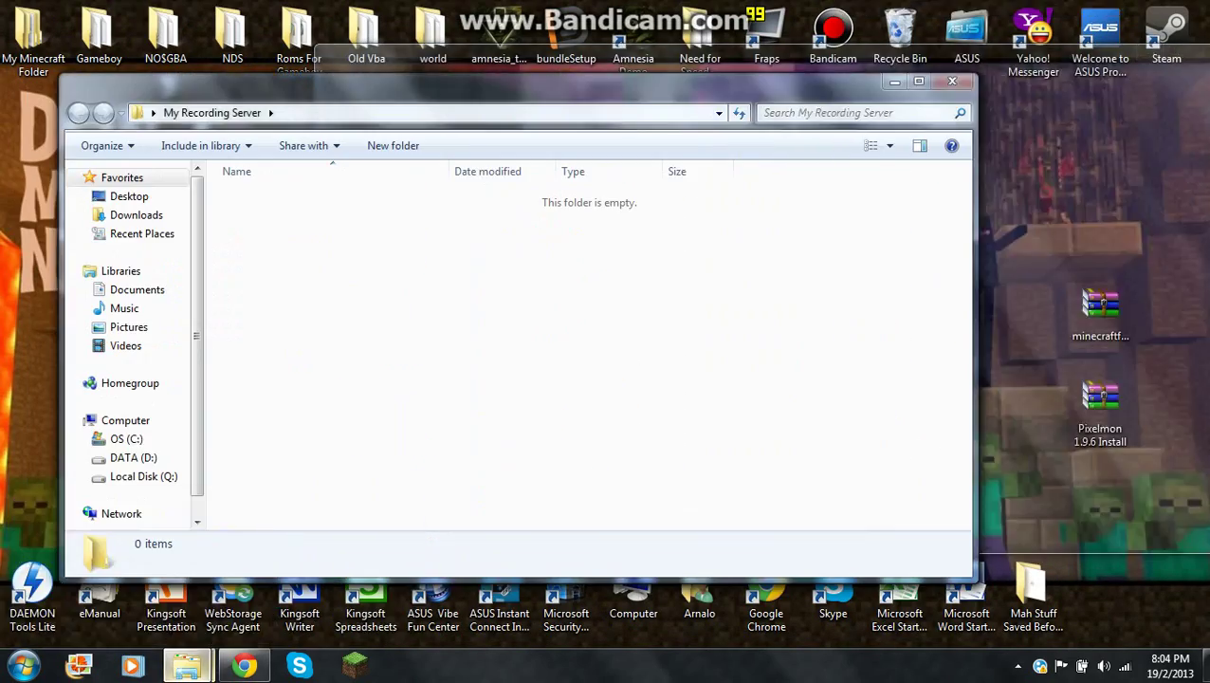
key(alt+Tab)
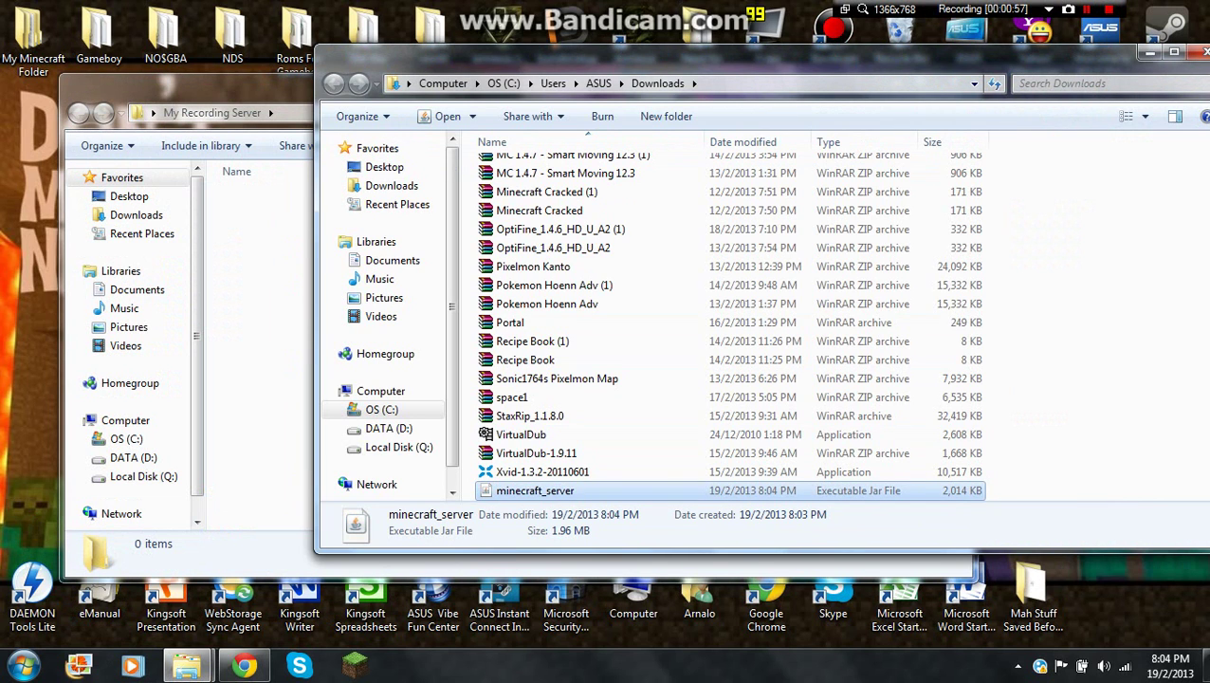
drag(534, 490, 272, 375)
double_click(899, 59)
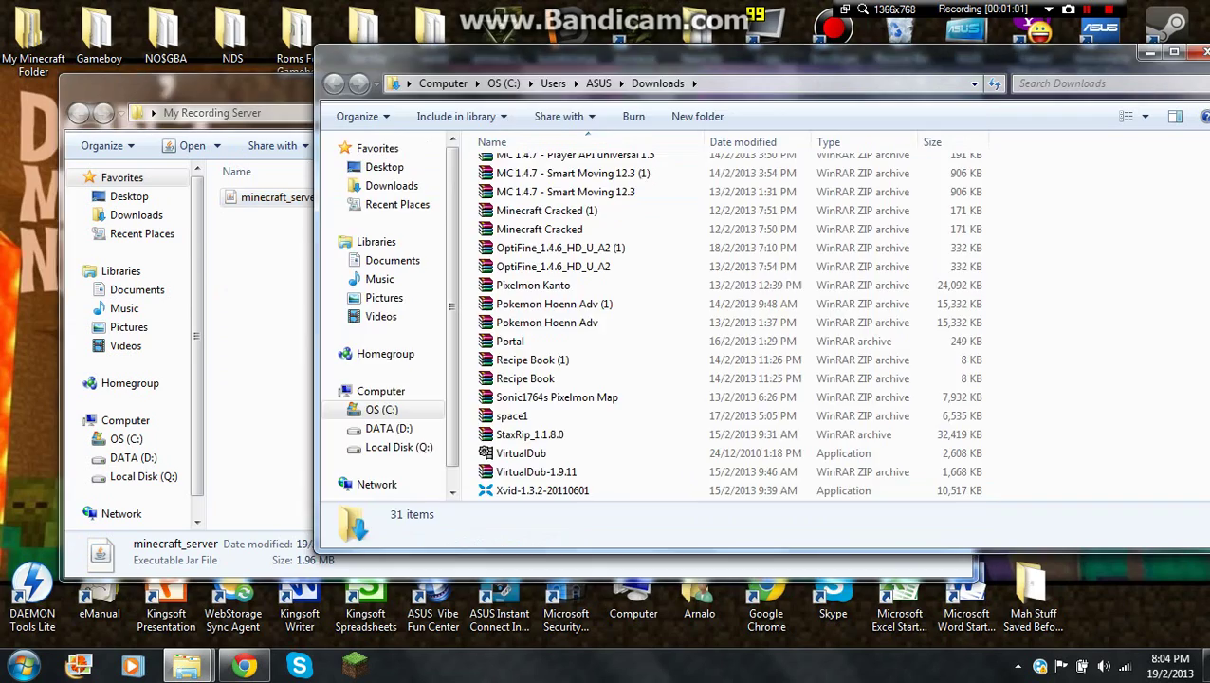
key(super+Down)
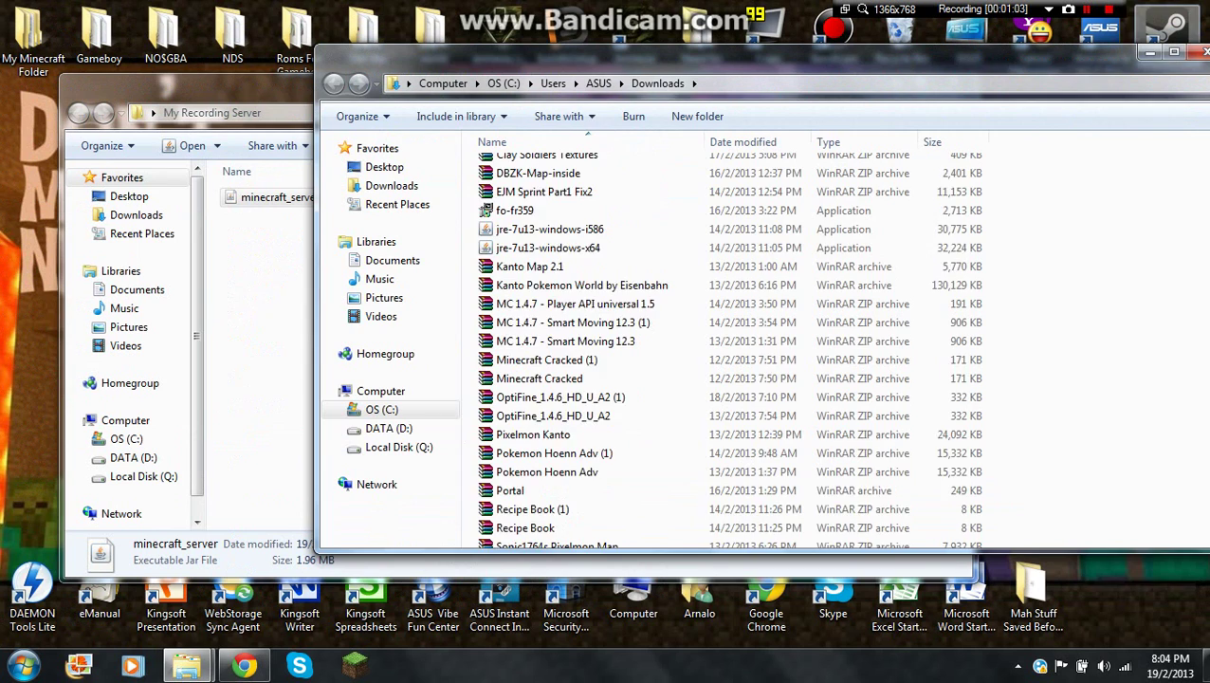
key(alt+Tab)
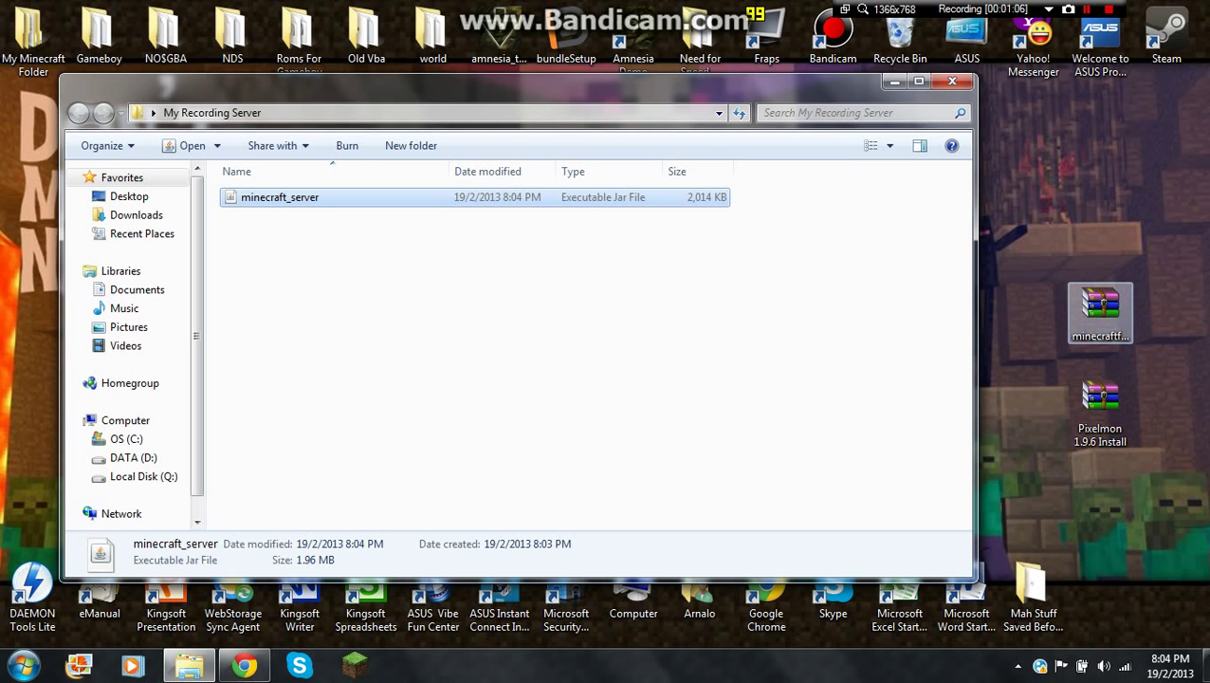
Open the minecraftforge-universal-1.4.7-6.6.1.524 archive from the desktop in WinRAR and dismiss the licence reminder
double_click(1099, 308)
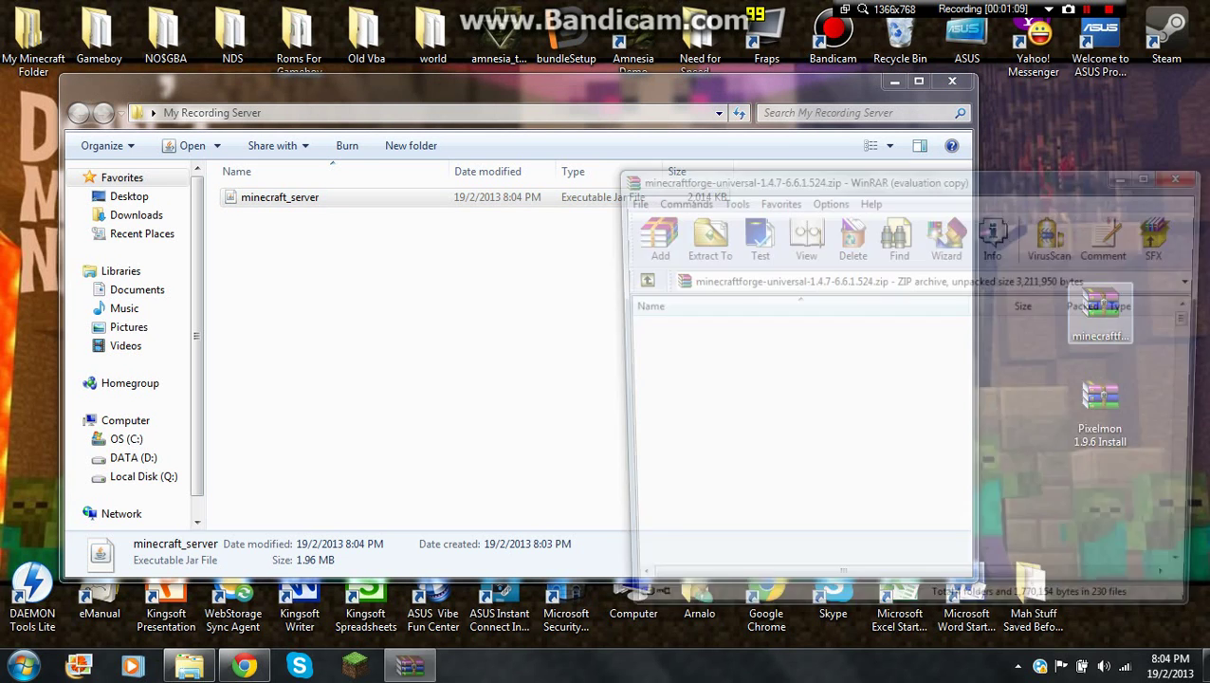
drag(891, 178, 896, 103)
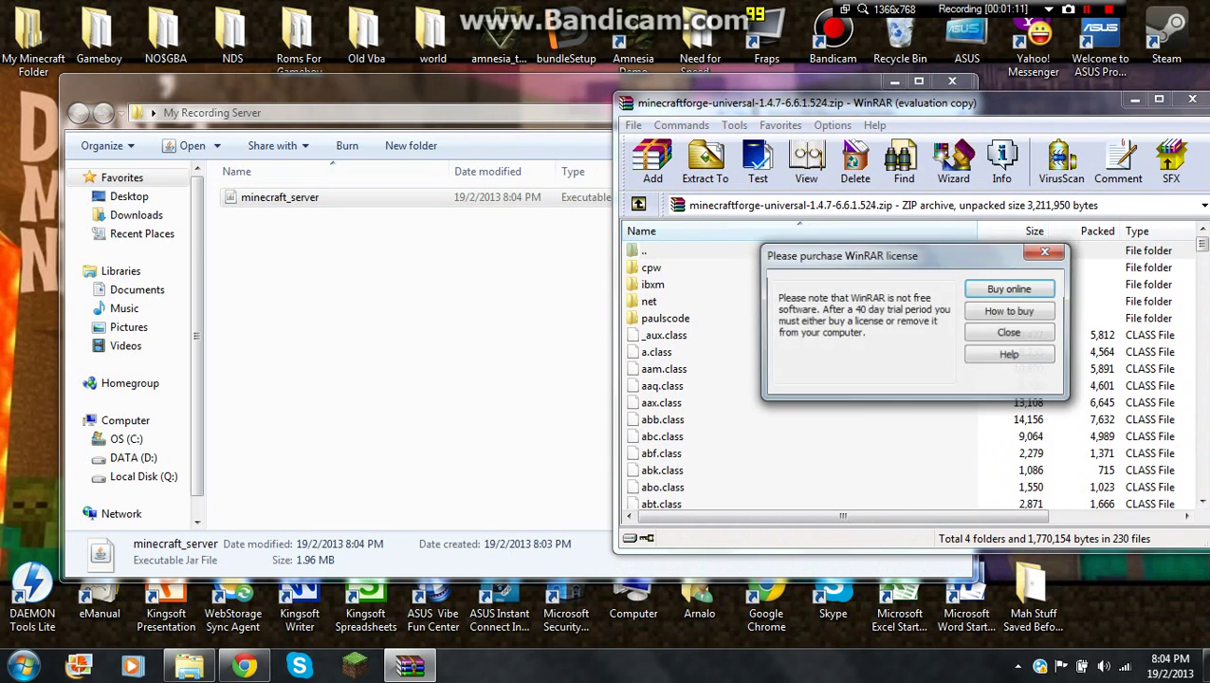
click(1003, 332)
Open minecraft_server with WinRAR archiver and place its window beside the Forge archive
right_click(384, 197)
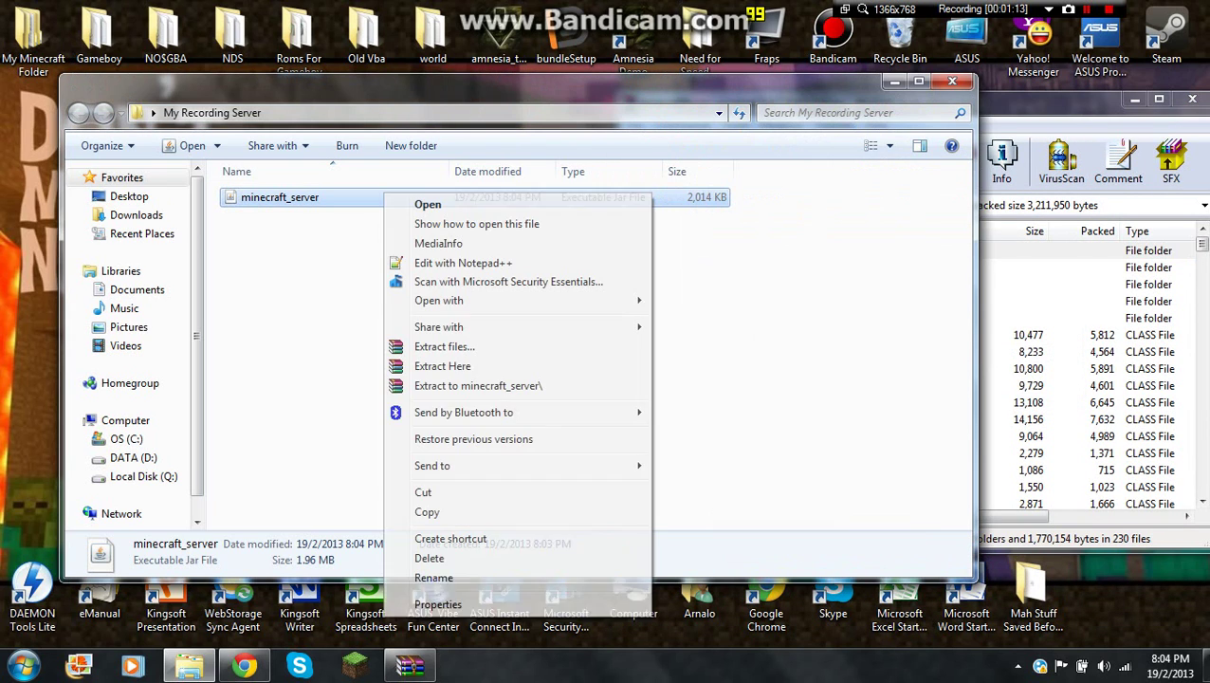
mouse_move(569, 300)
click(716, 321)
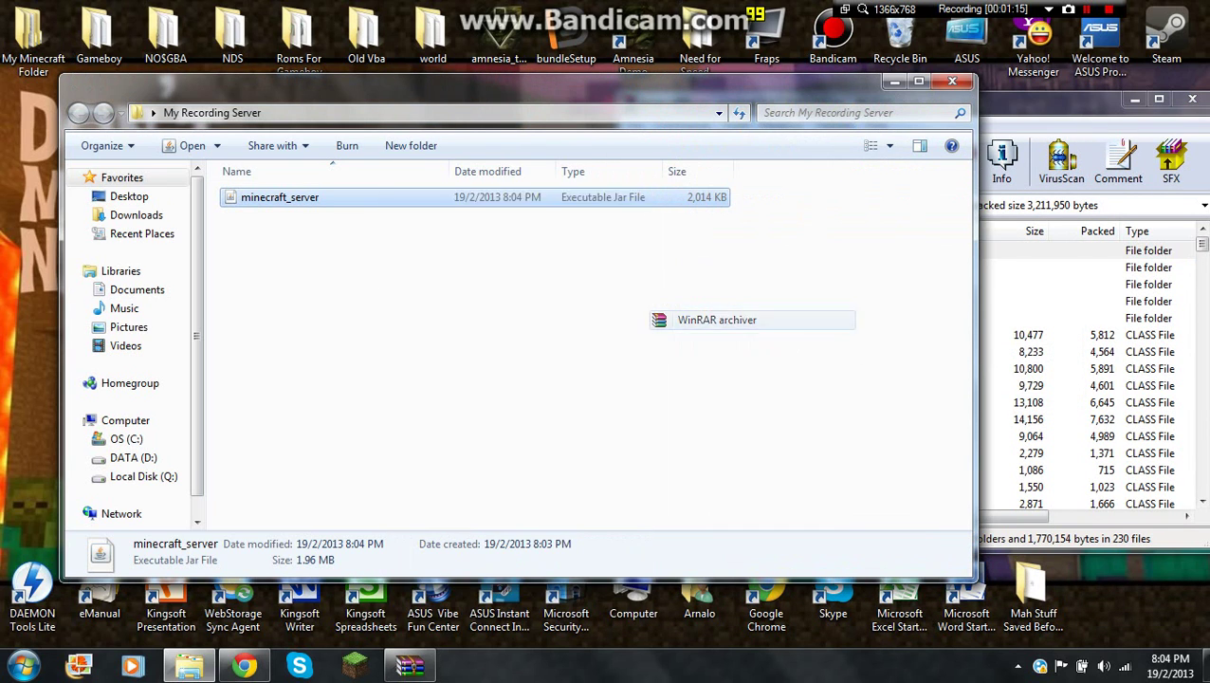
click(894, 82)
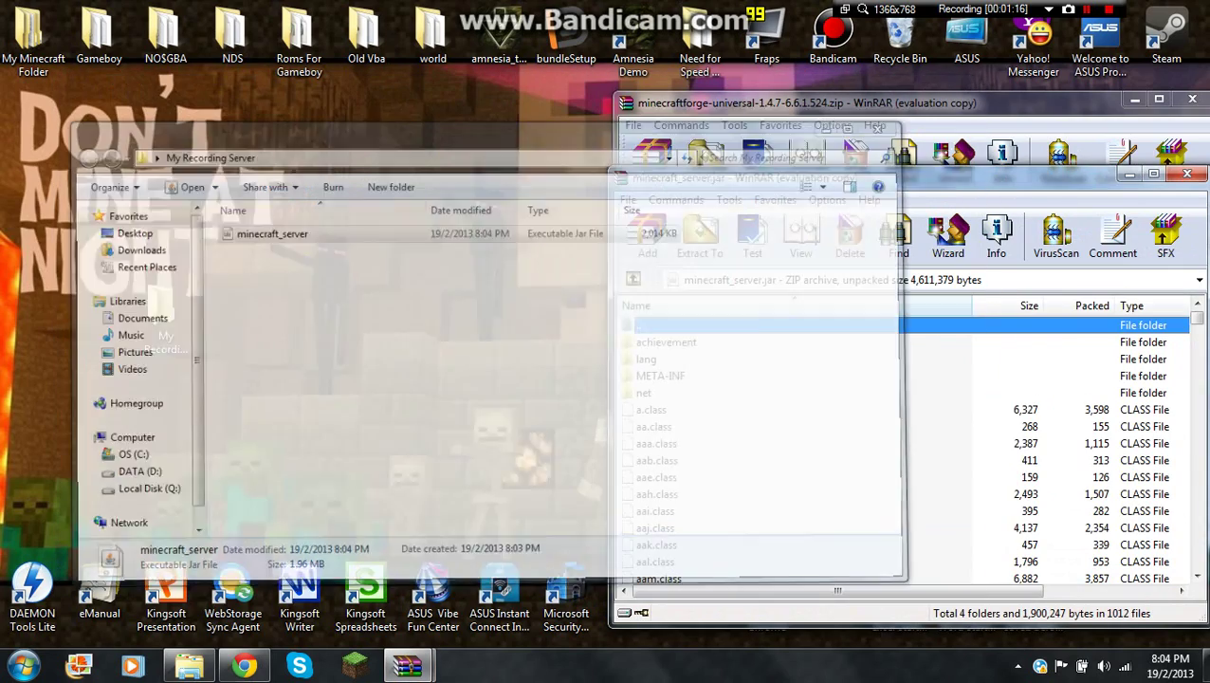
click(1004, 407)
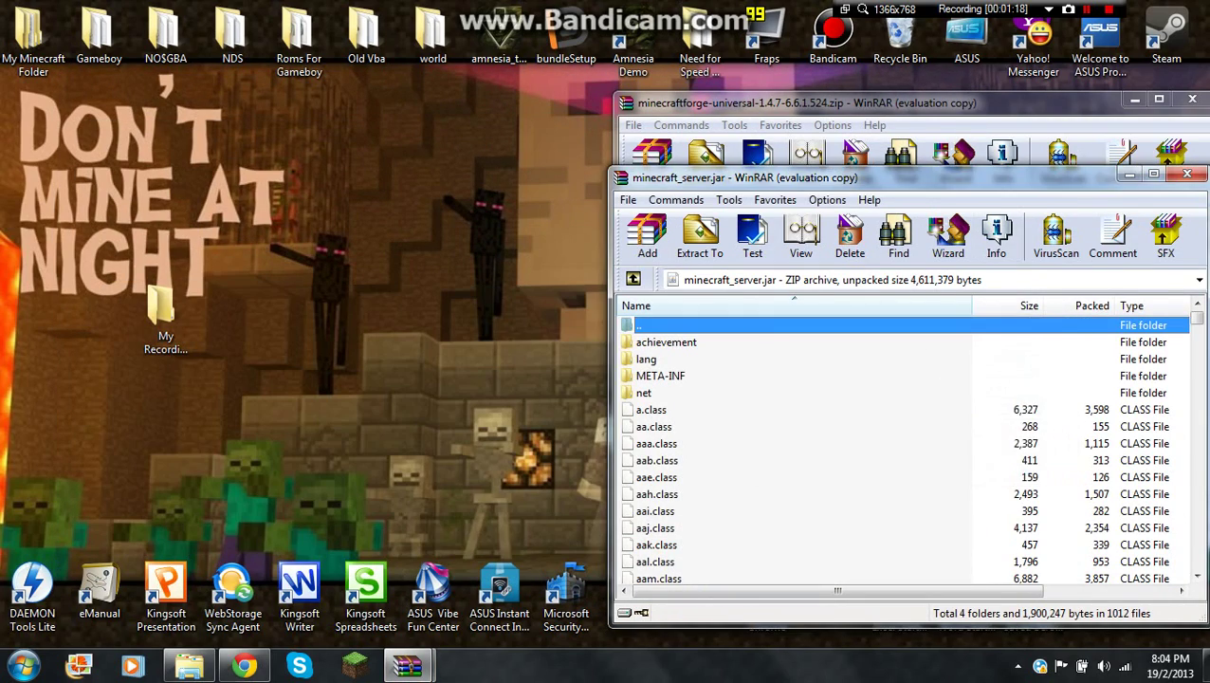
drag(986, 177, 457, 88)
drag(277, 89, 241, 87)
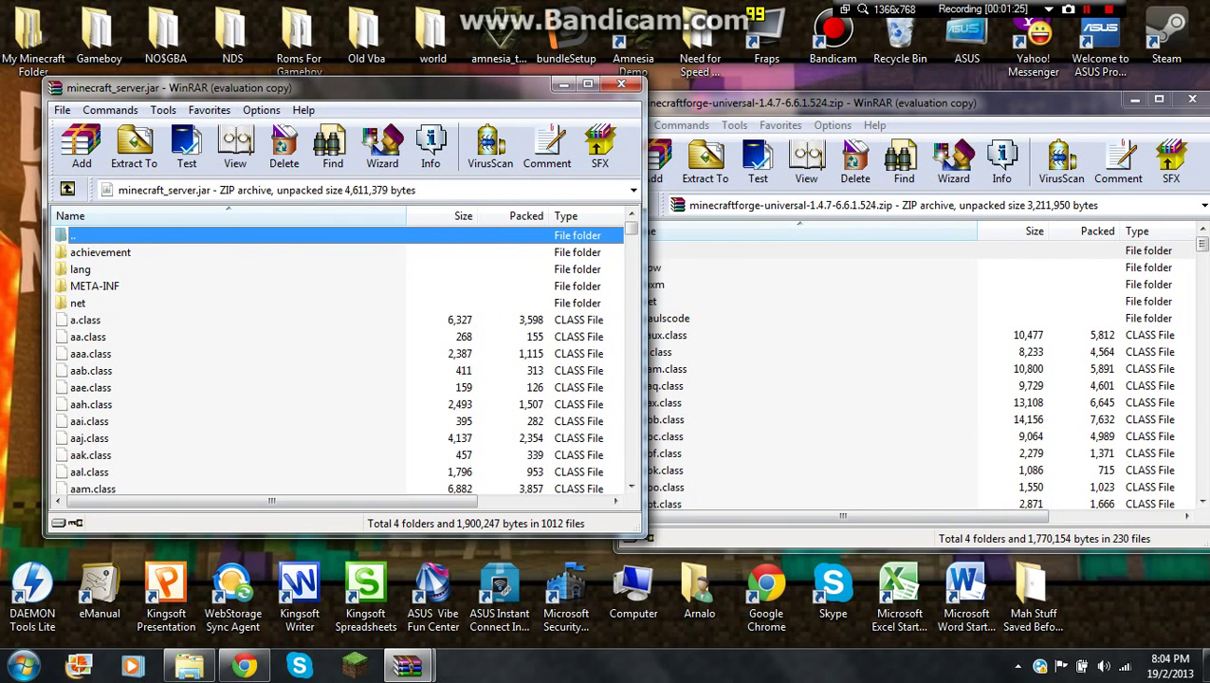
Add all files of the Forge archive to minecraft_server.jar with the default archive settings and close both archives
click(854, 398)
click(836, 335)
right_click(837, 335)
click(889, 319)
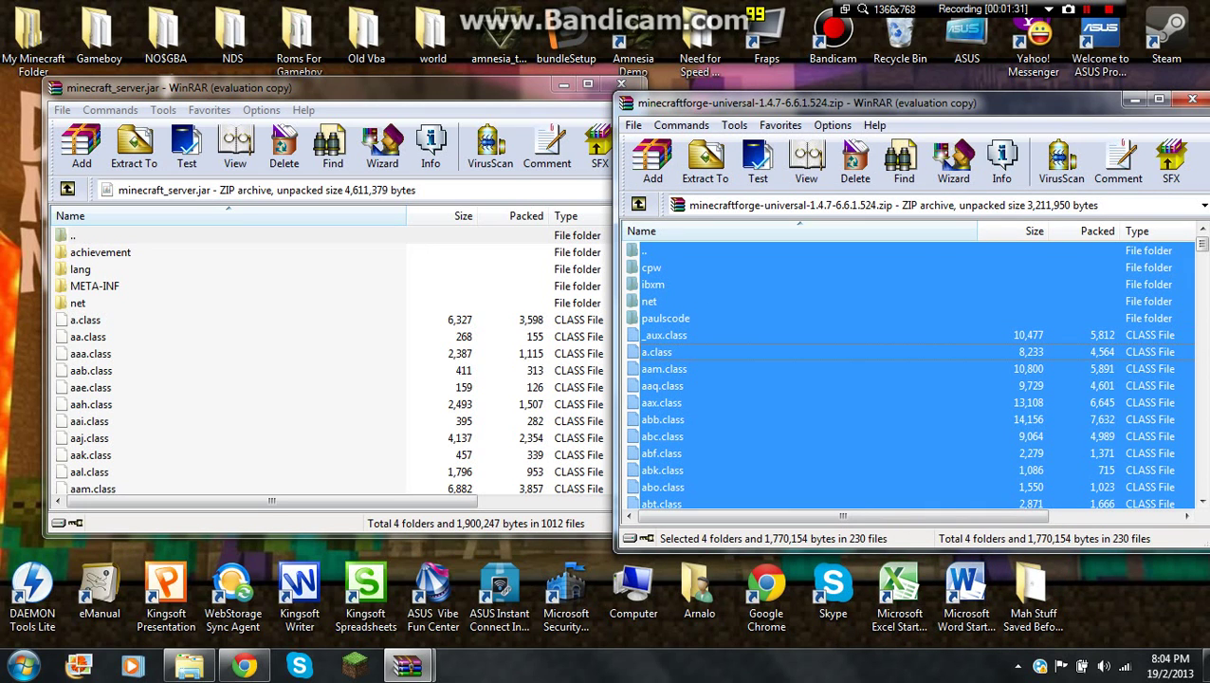
drag(656, 352, 284, 380)
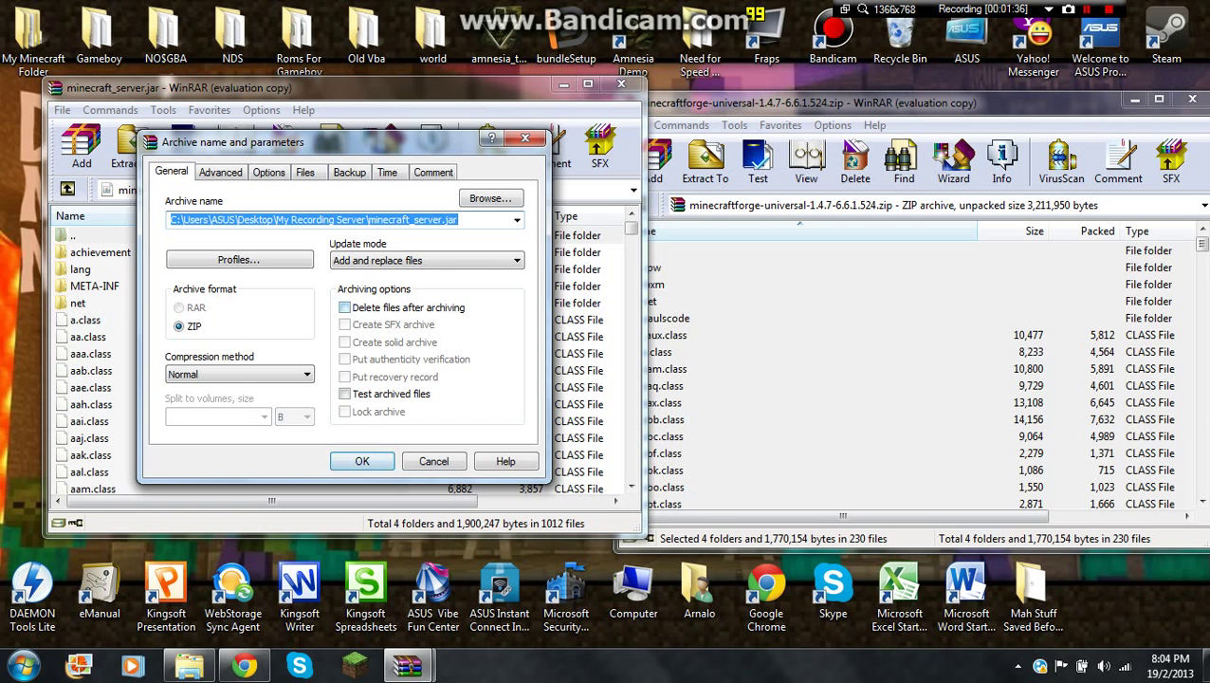
key(Return)
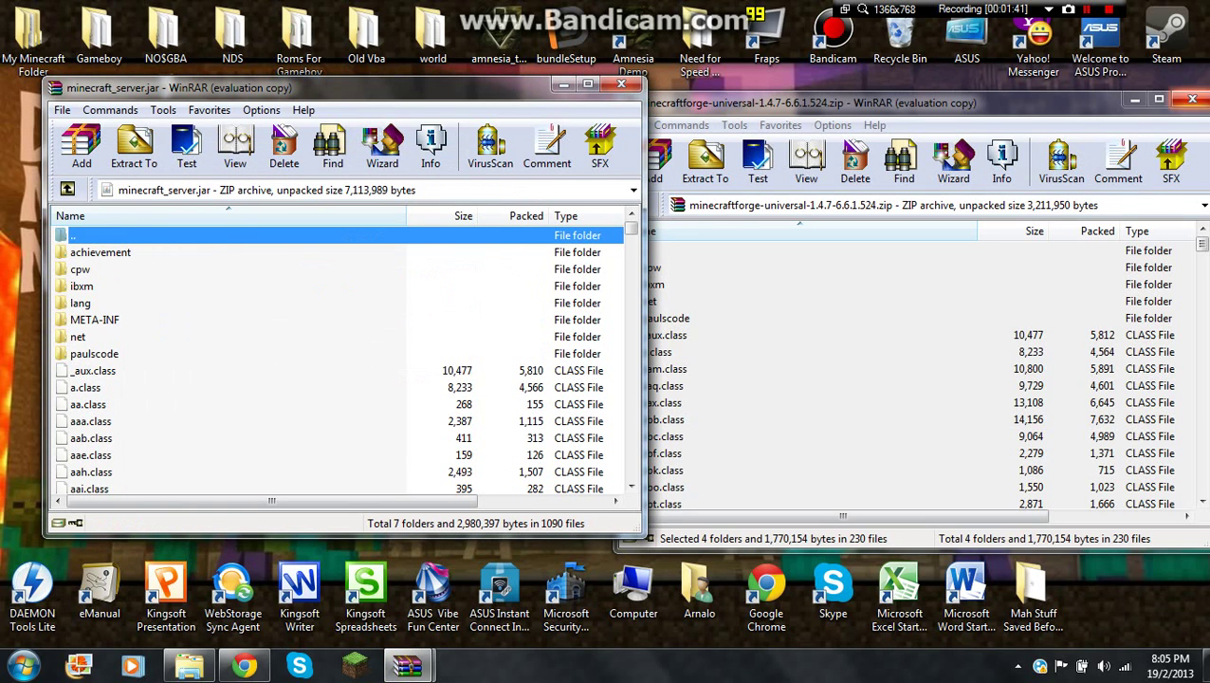
click(1190, 99)
click(621, 84)
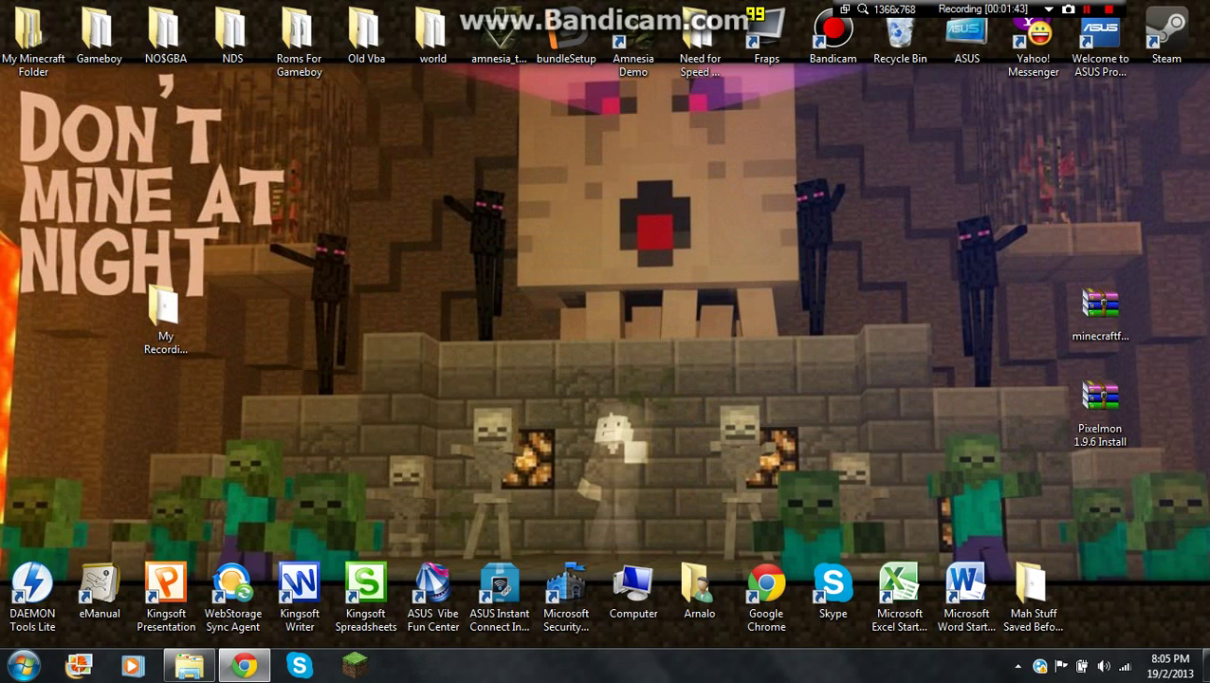
Extract the database and mods folders from Pixelmon 1.9.6 Install.zip into My Recording Server and close the archive
click(189, 664)
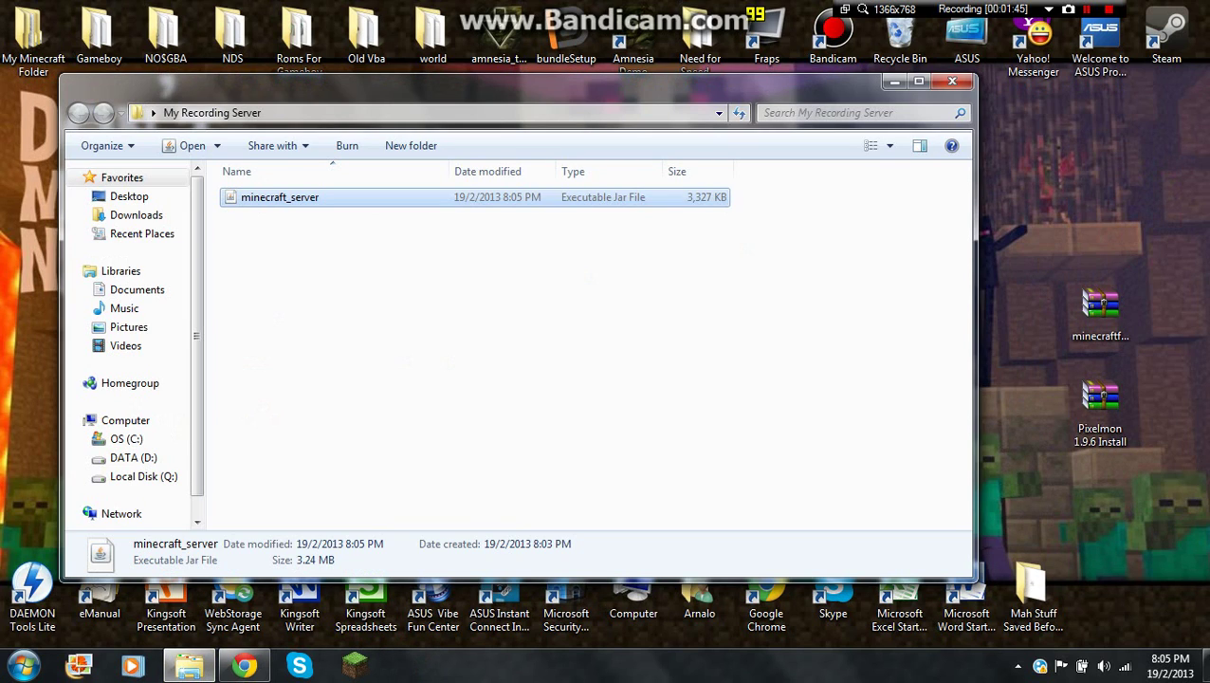
double_click(1099, 403)
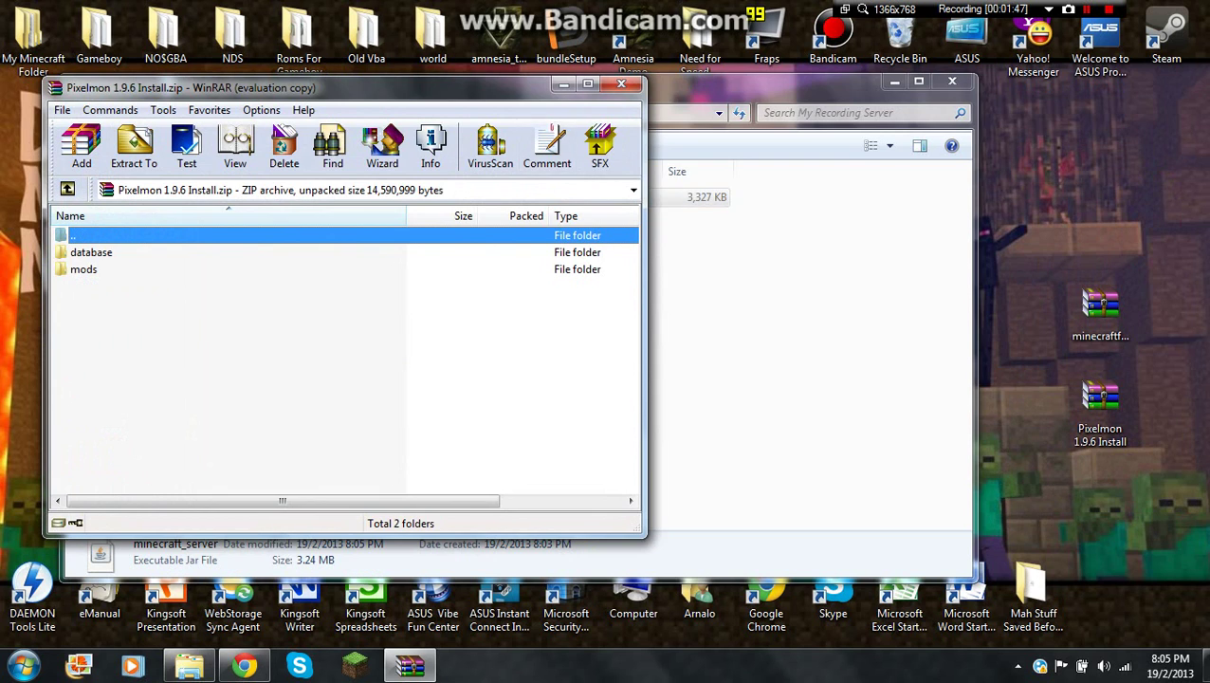
drag(446, 88, 1017, 125)
click(1009, 356)
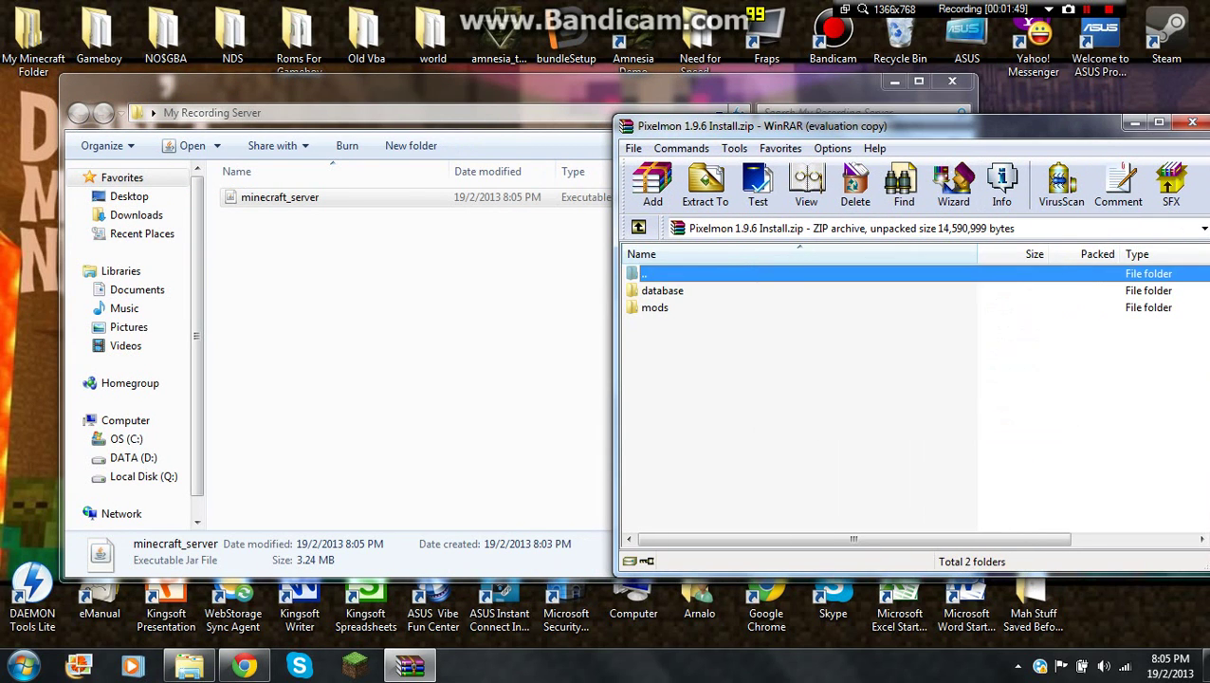
drag(760, 384, 417, 313)
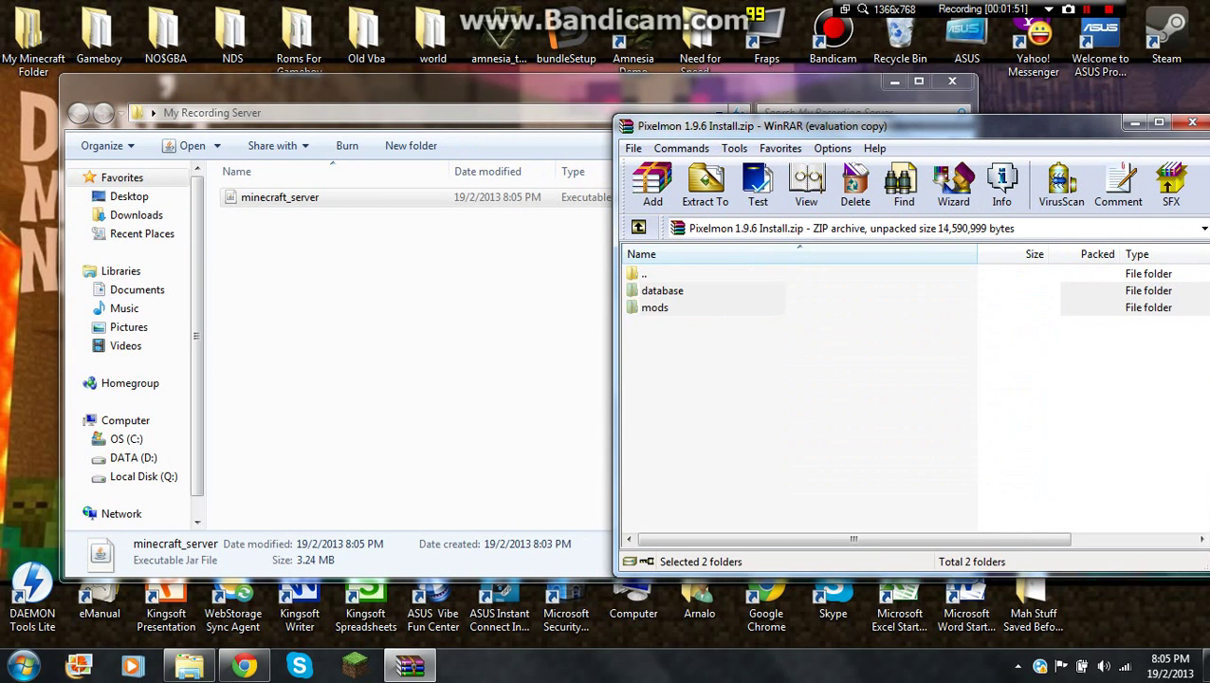
drag(1057, 124, 779, 144)
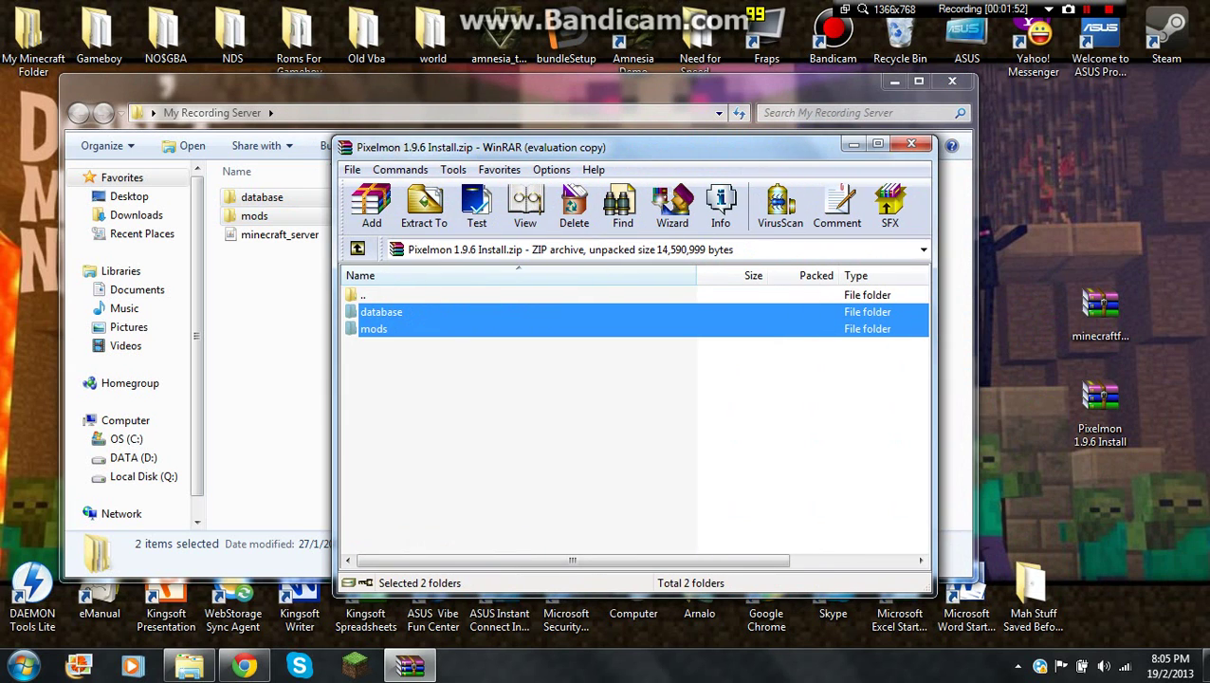
click(918, 143)
Run minecraft_server from My Recording Server and let it generate the world
click(280, 234)
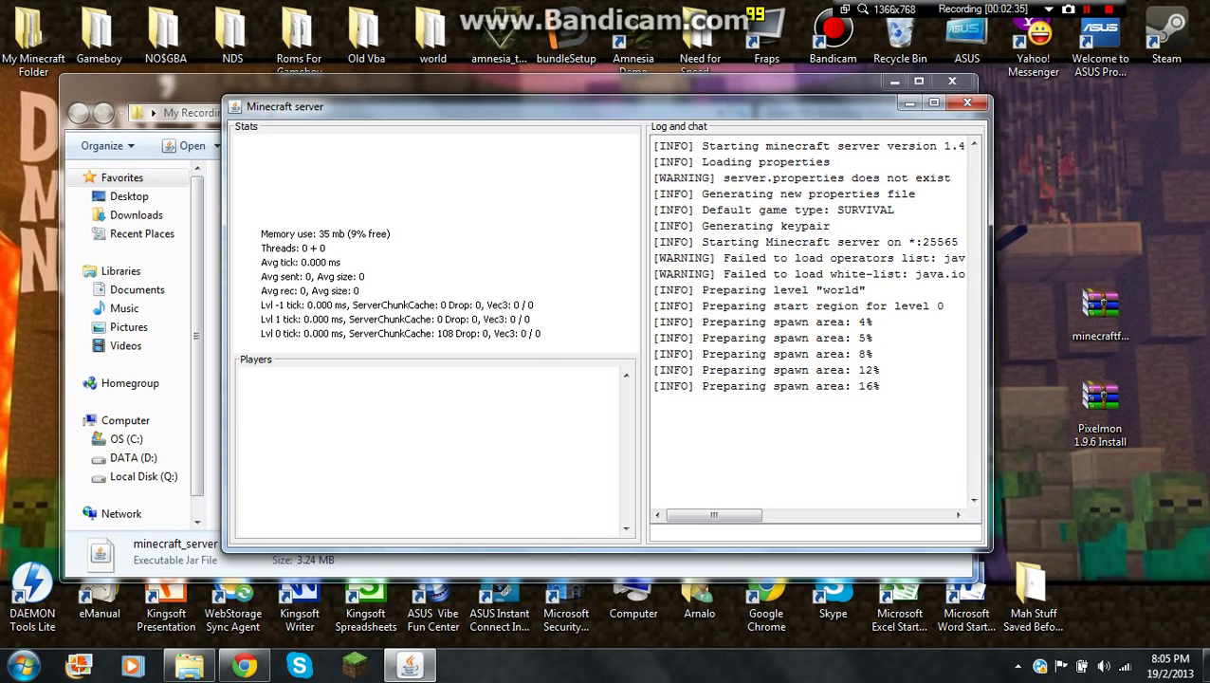
mouse_move(714, 514)
mouse_down()
mouse_move(831, 514)
mouse_move(714, 514)
mouse_up()
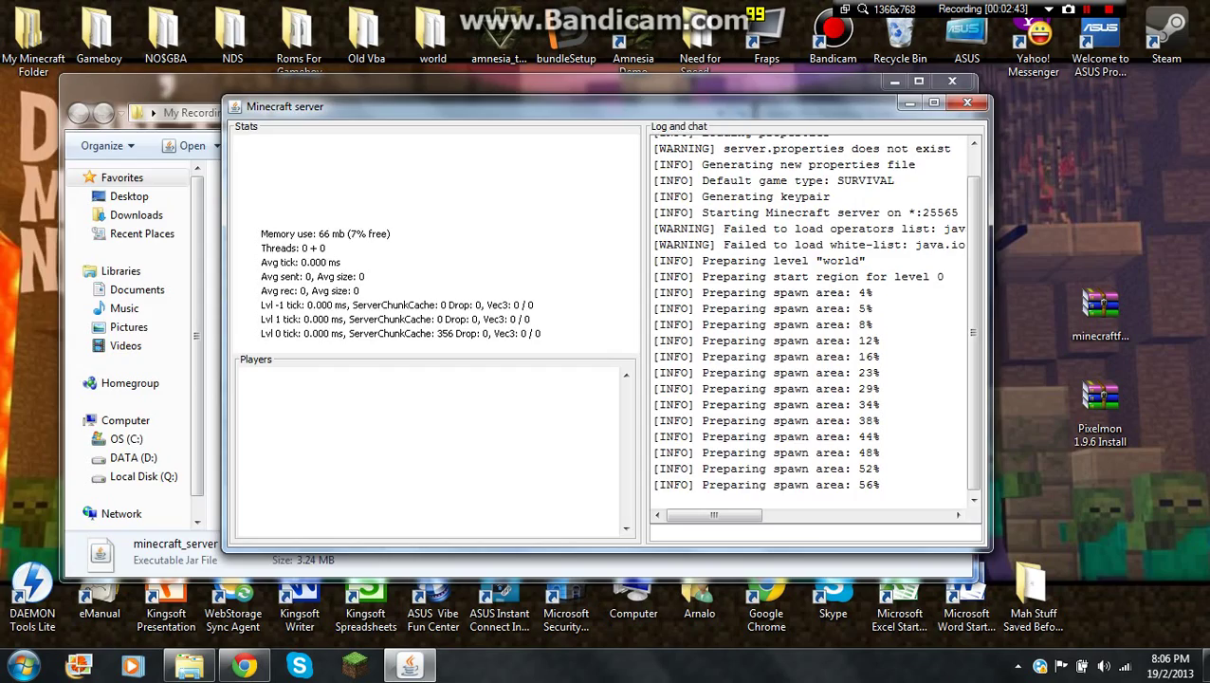
drag(796, 105, 706, 131)
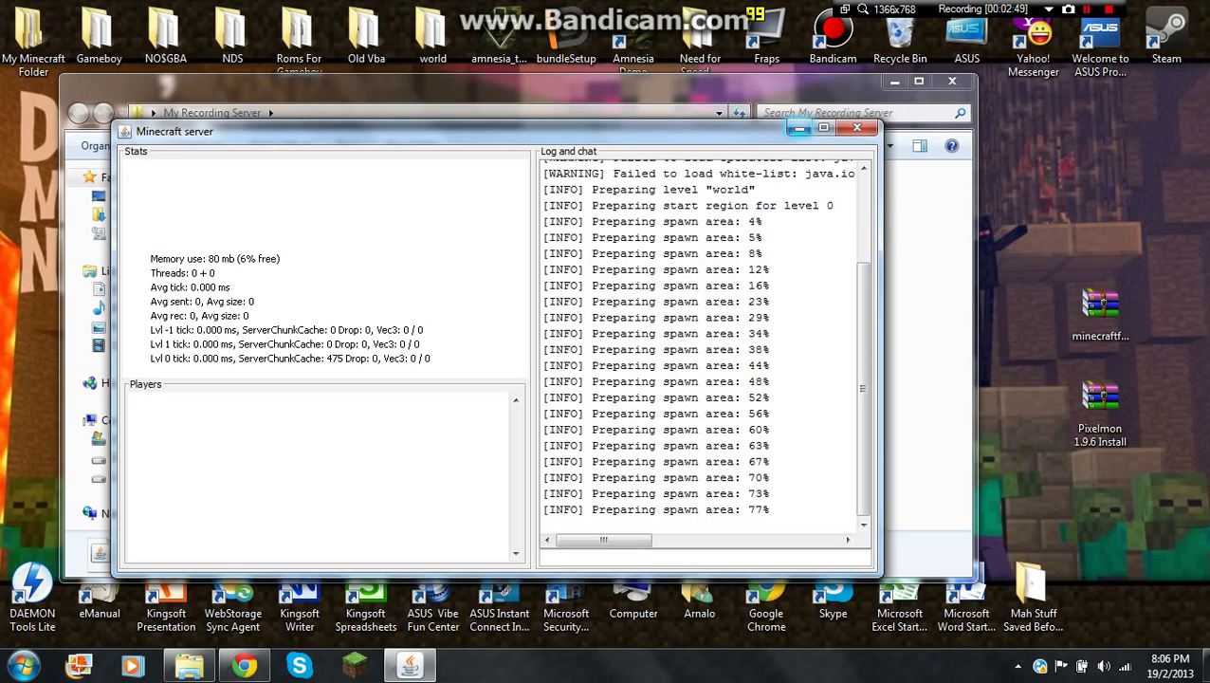
Open the Minecraft launcher and enter the game with the username already filled in
click(355, 665)
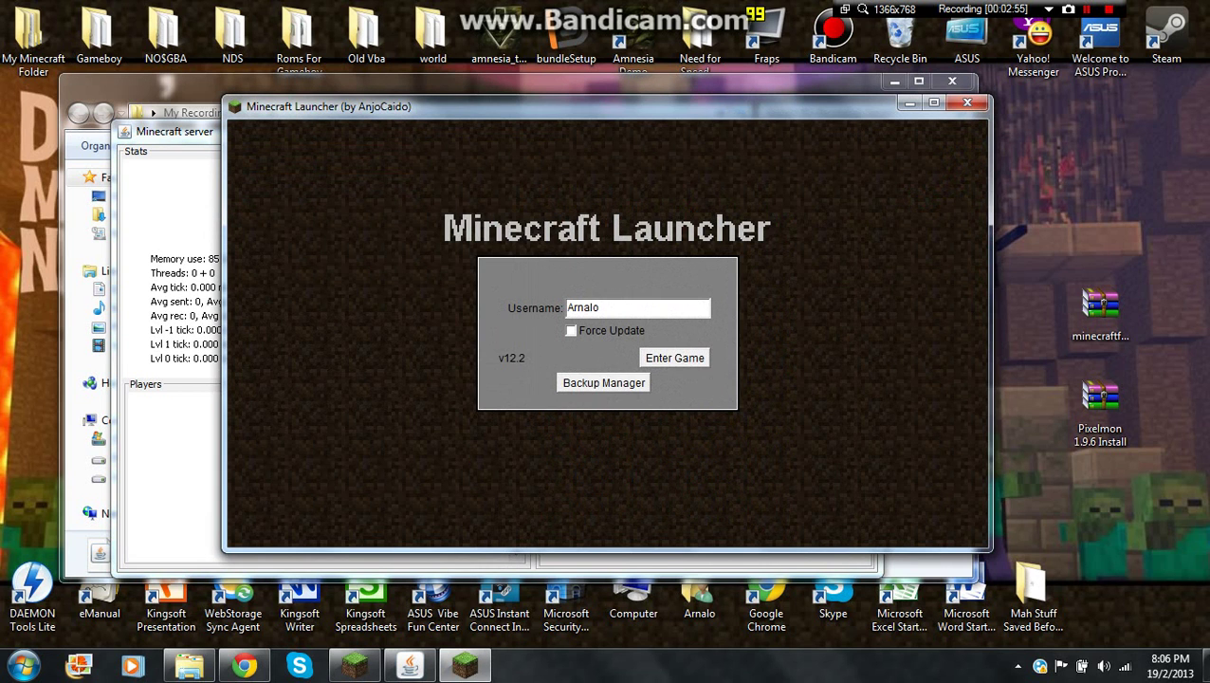
key(Return)
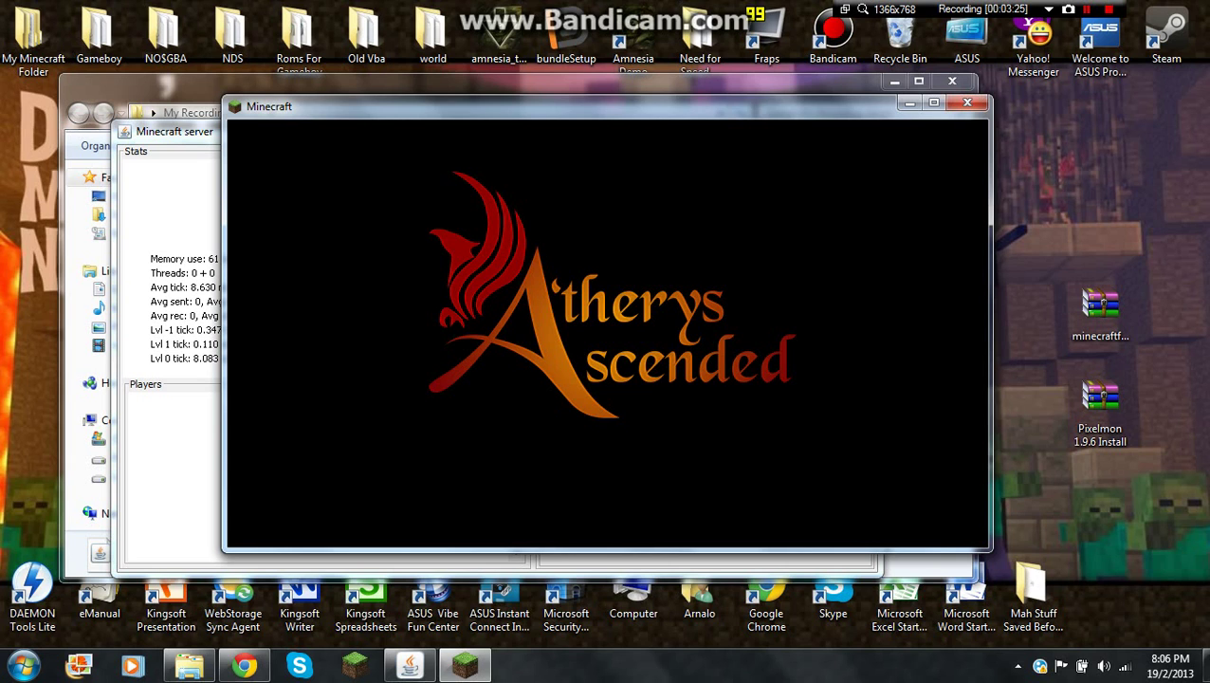
Switch to the Minecraft server window and shut the server down with the stop command
key(alt+Tab)
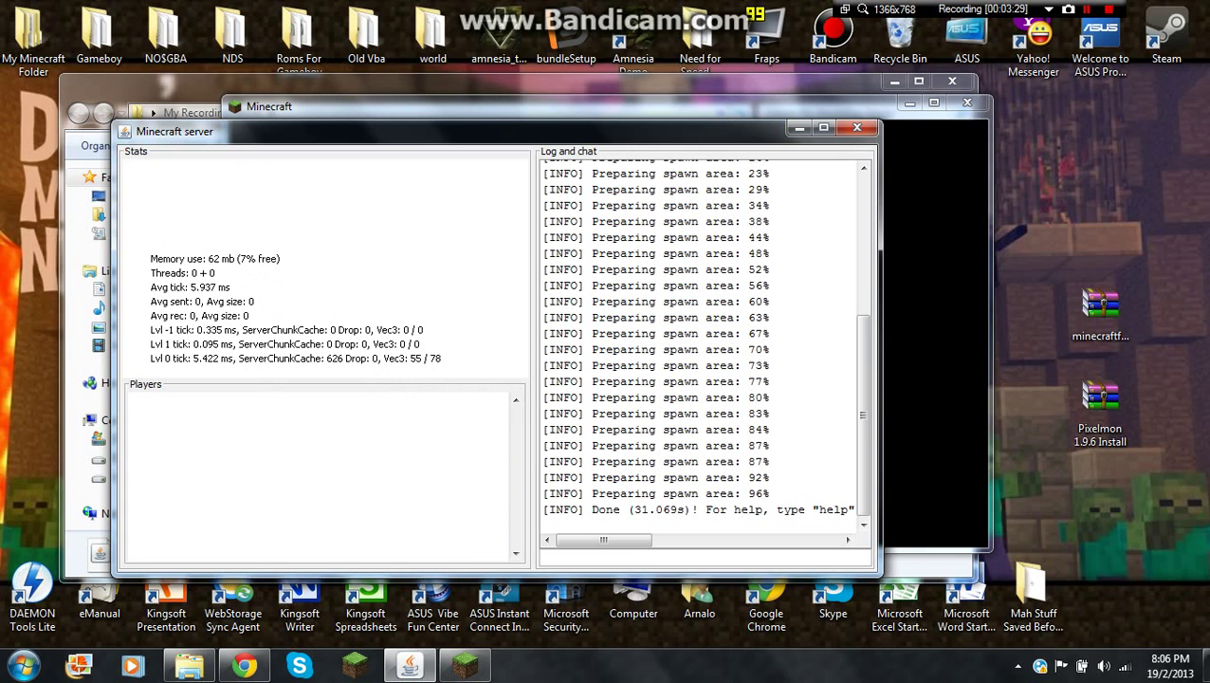
text(stop)
key(Return)
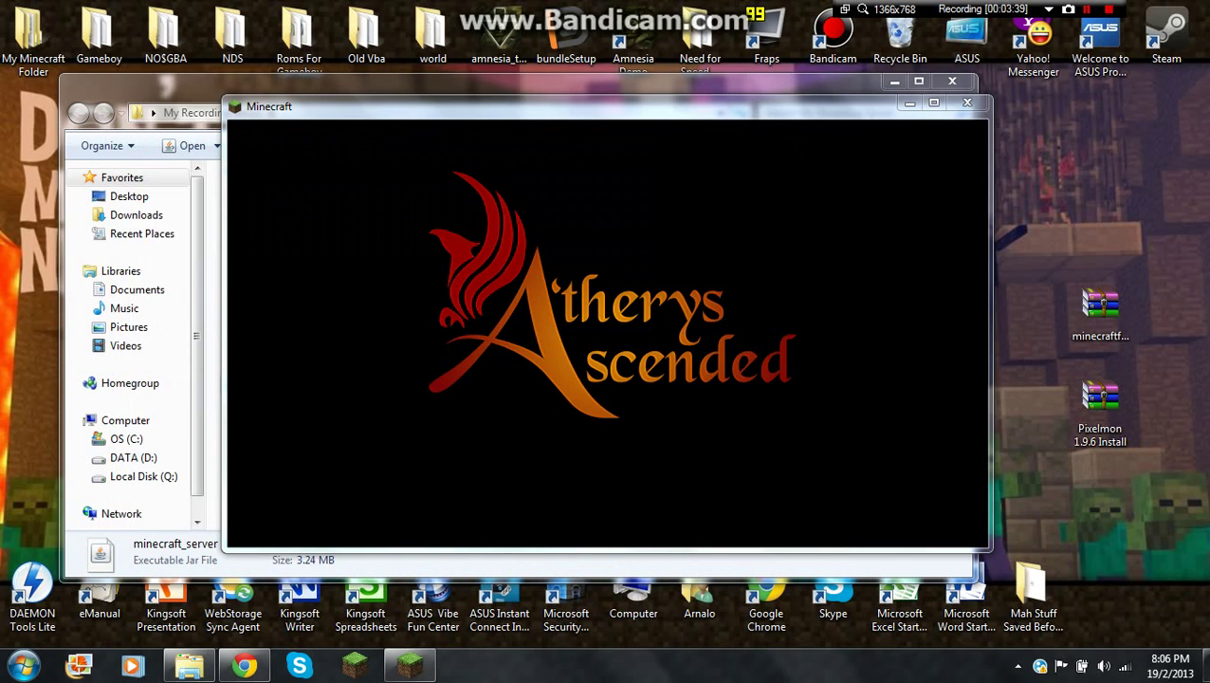
Set online-mode to false in the server PROPERTIES file of My Recording Server, save the change and close the file
key(alt+Tab)
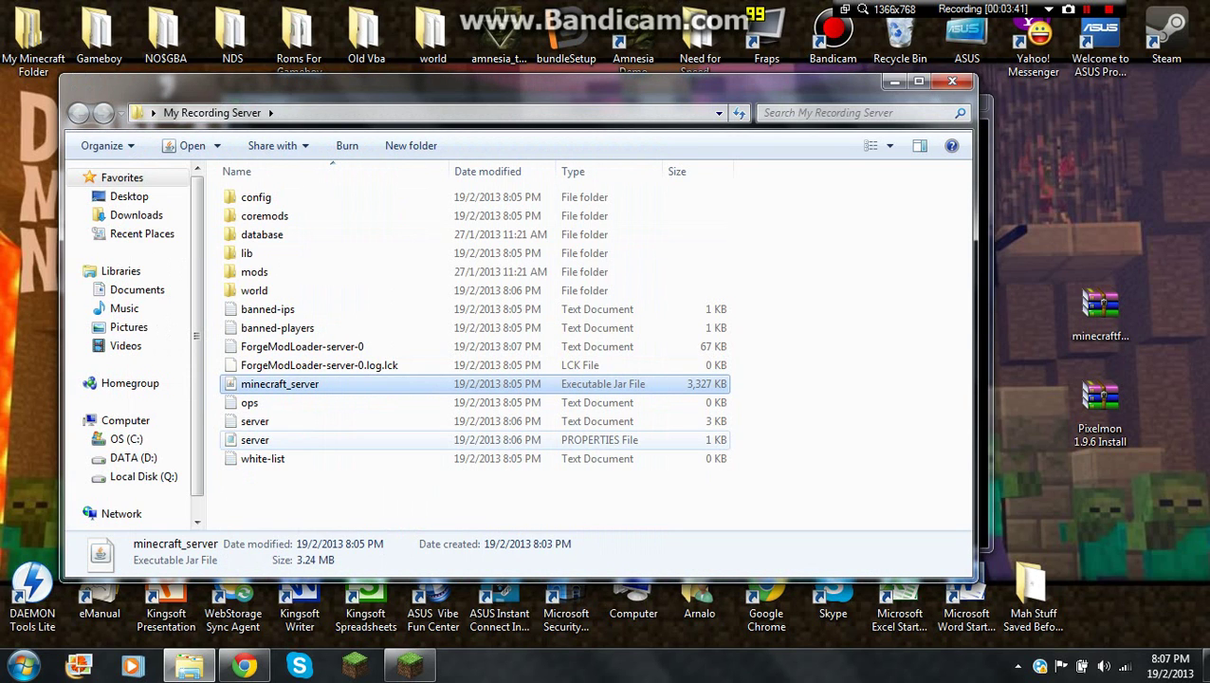
double_click(252, 439)
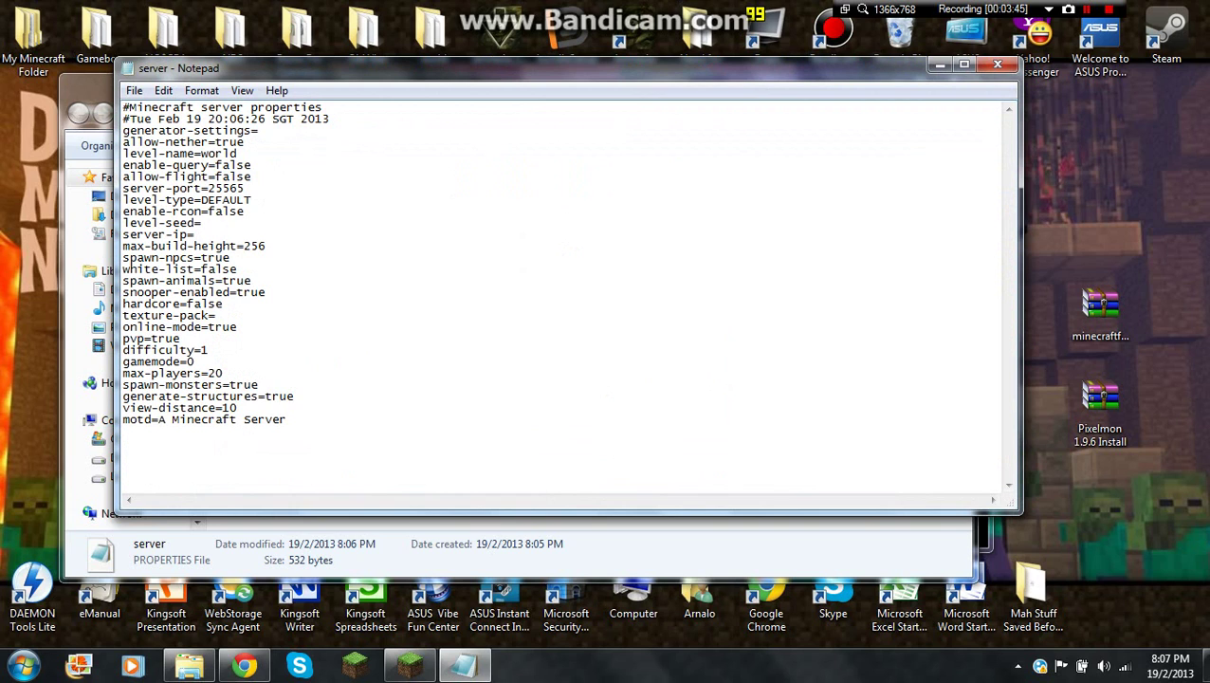
drag(237, 326, 207, 326)
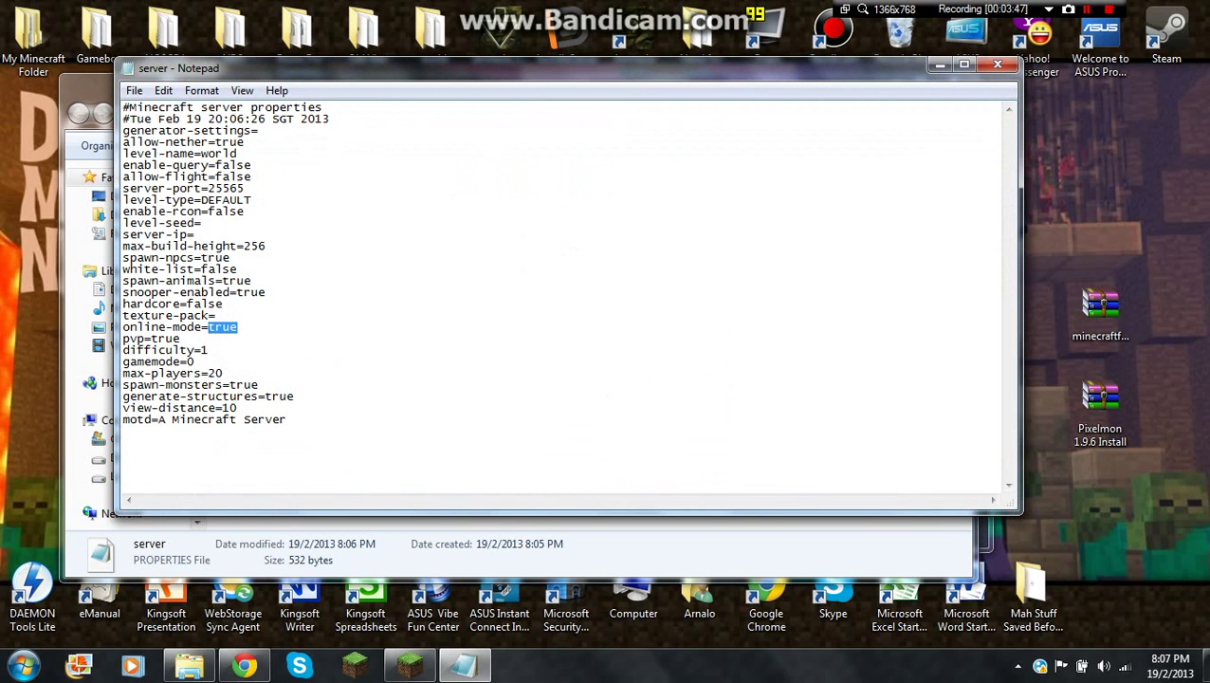
text(false)
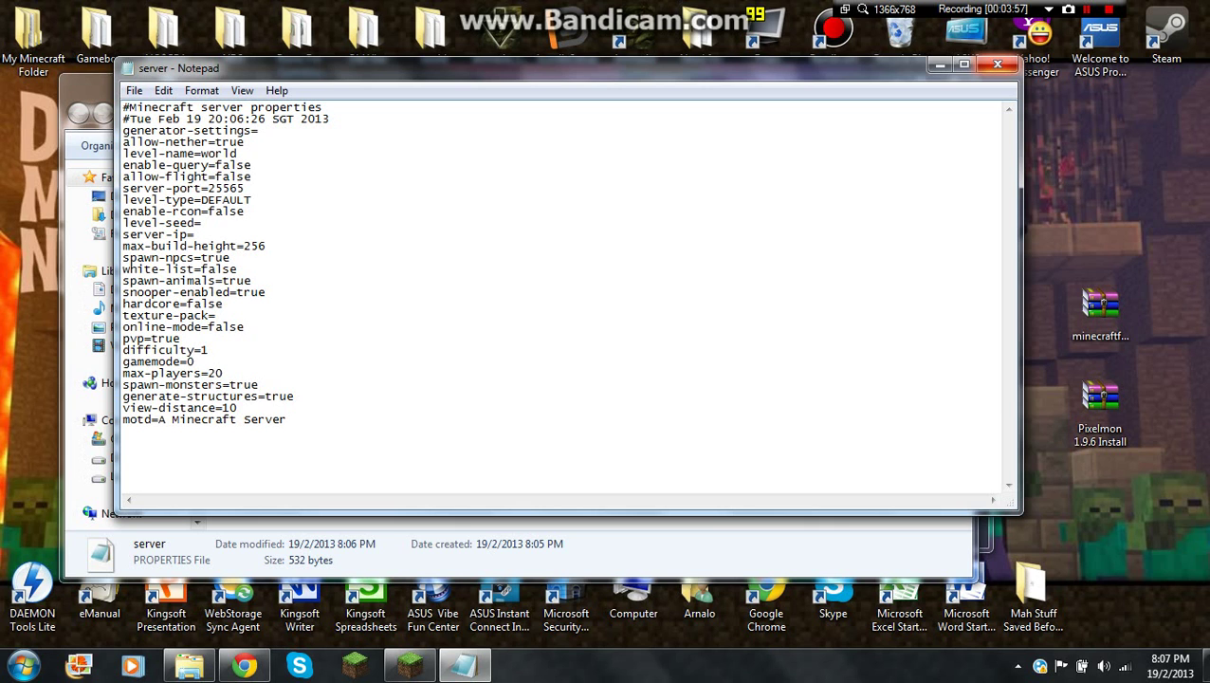
click(997, 64)
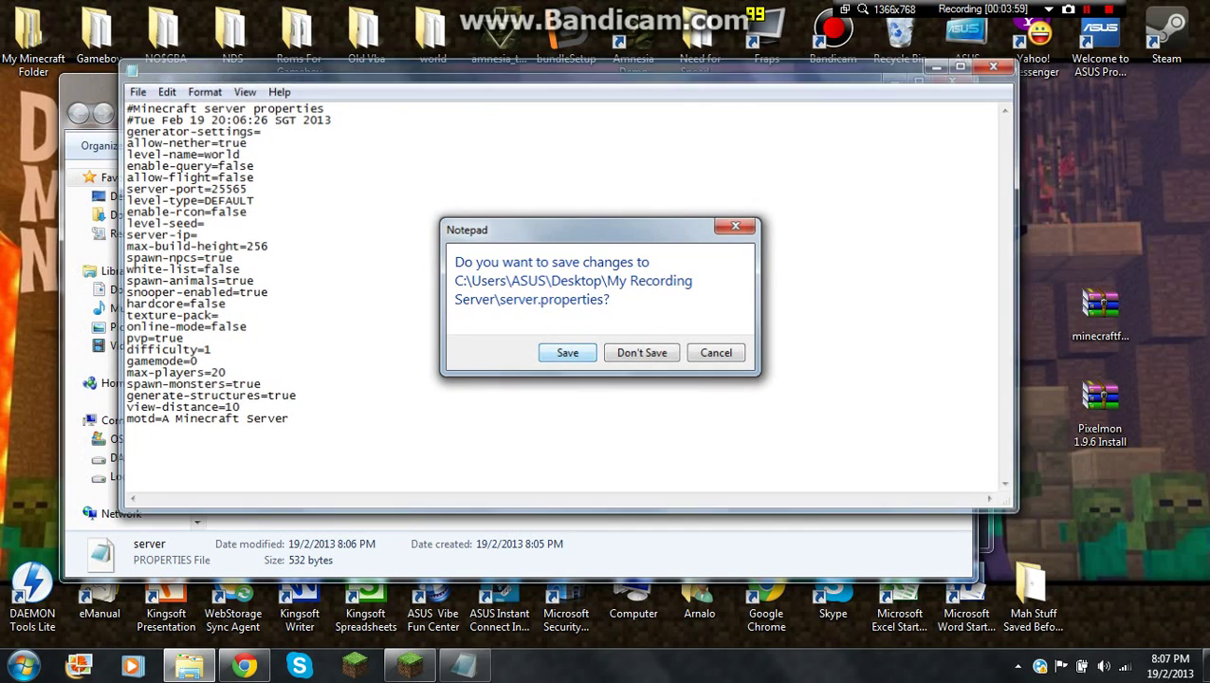
click(565, 352)
Run minecraft_server again from My Recording Server and minimize the folder window
click(280, 383)
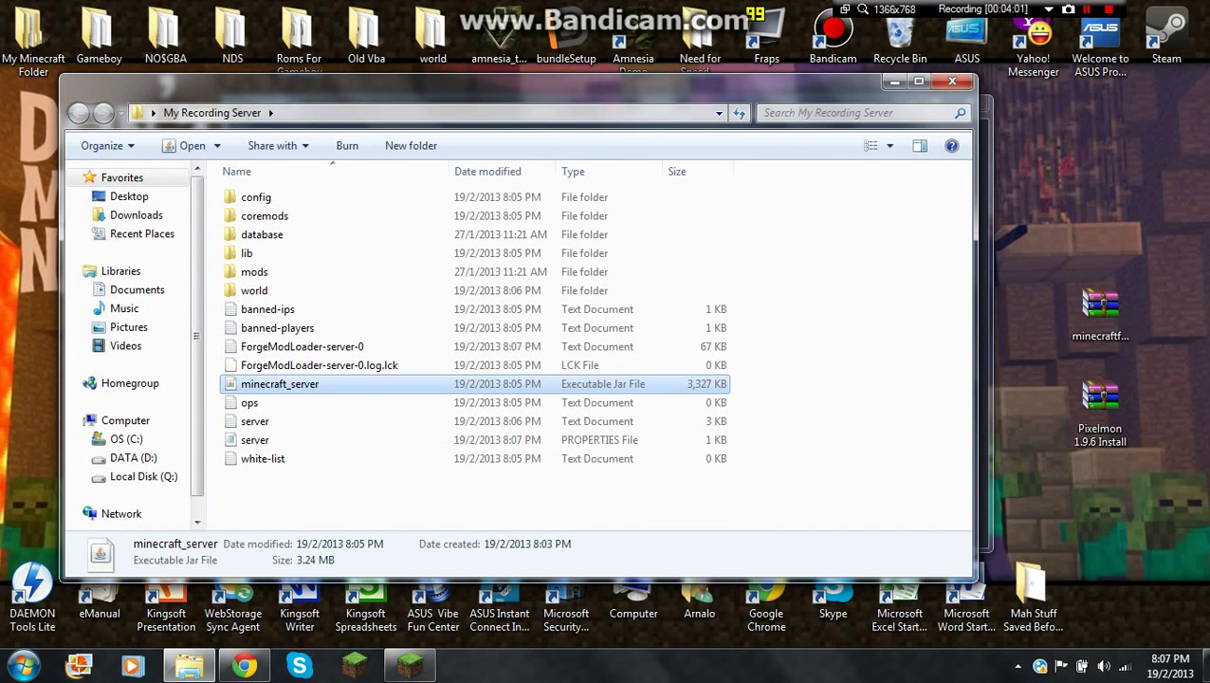
click(894, 81)
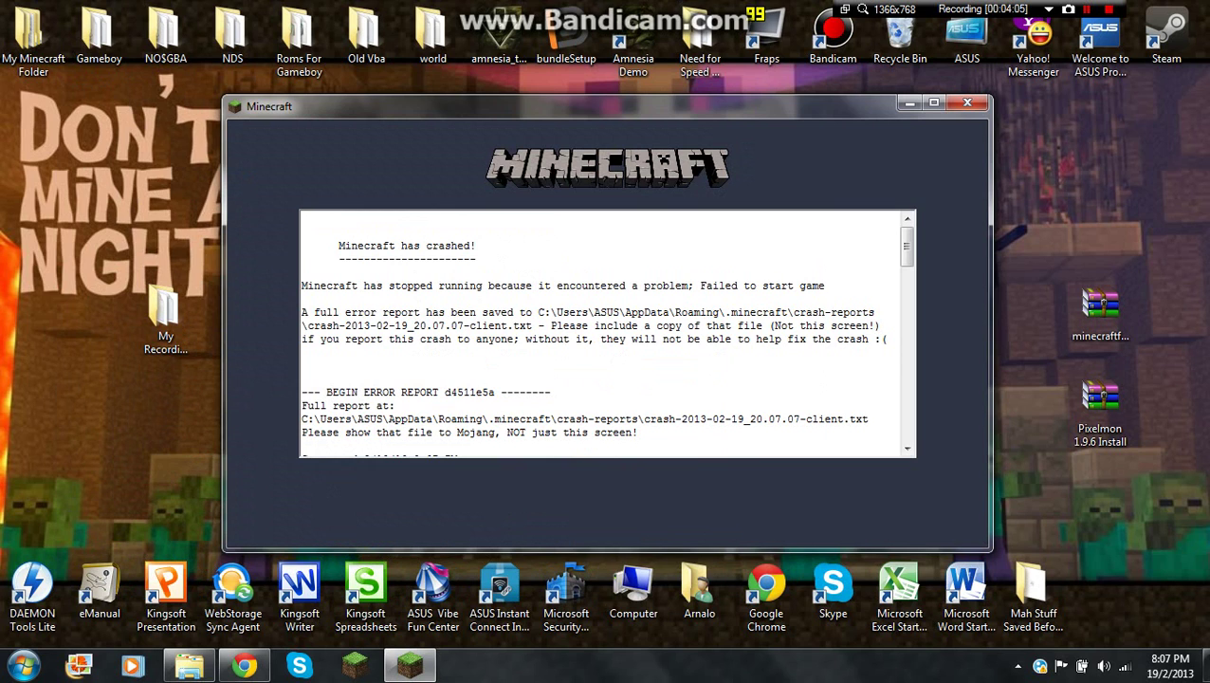
Examine the Minecraft crash report for the cause of the failed start and close the crashed game
drag(606, 106, 445, 88)
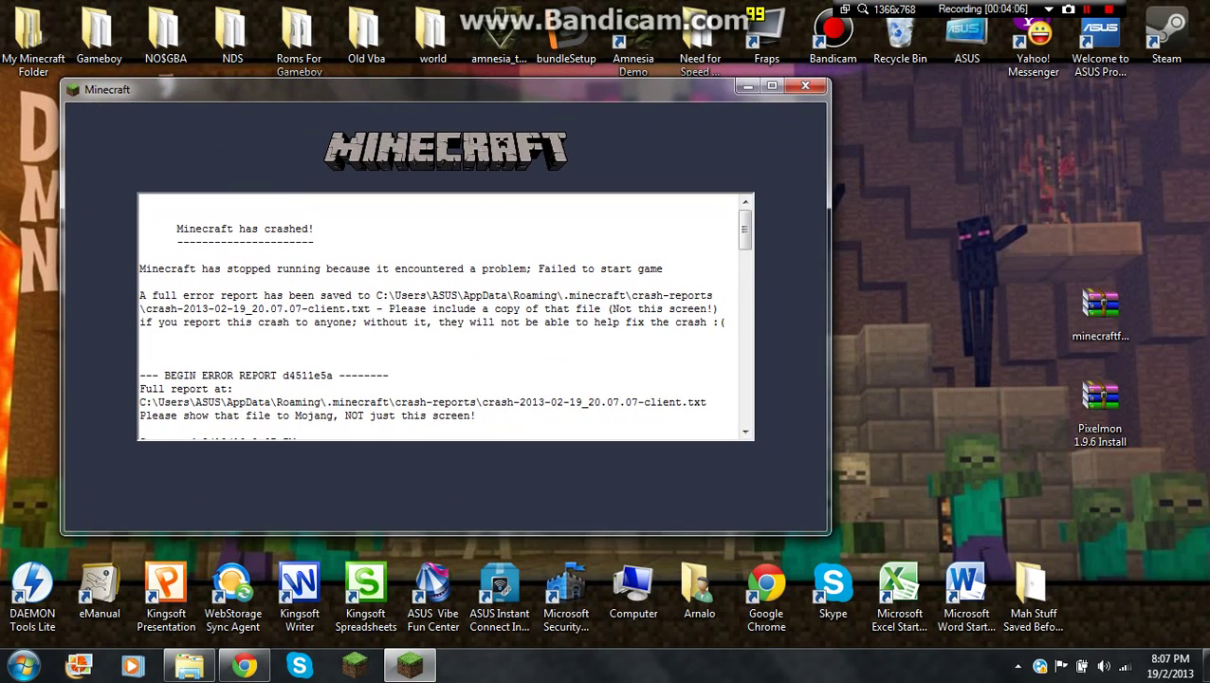
drag(744, 230, 744, 258)
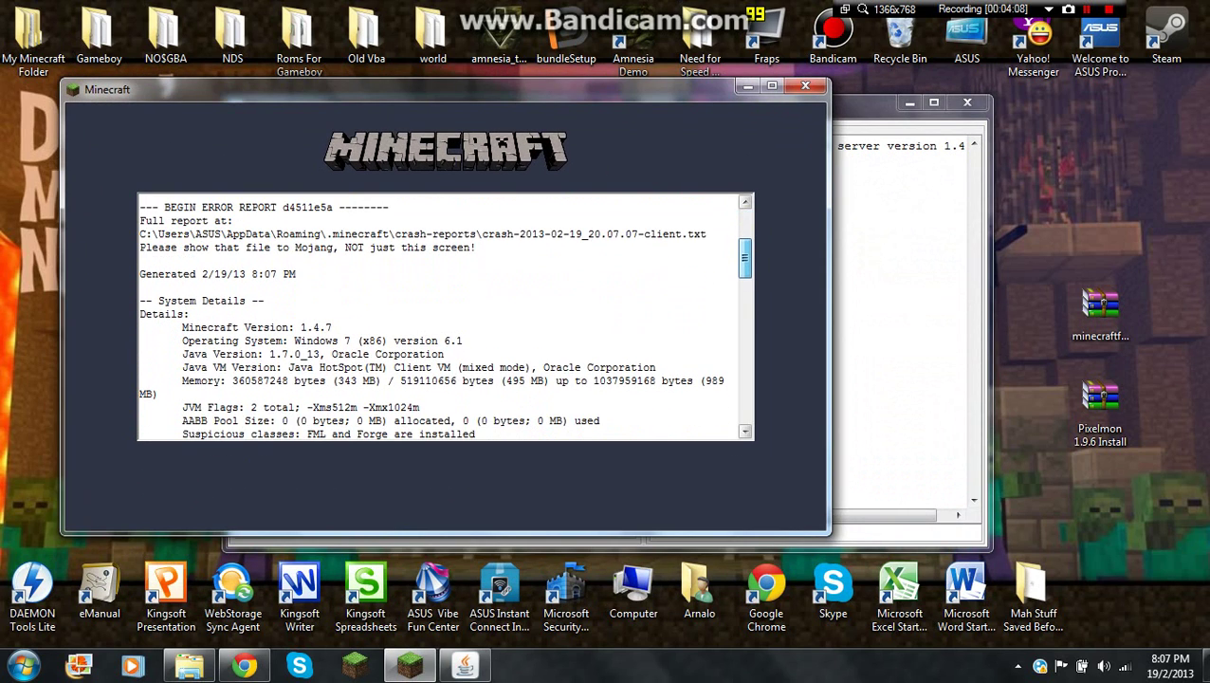
scroll(445, 316, down, 5)
scroll(444, 315, up, 1)
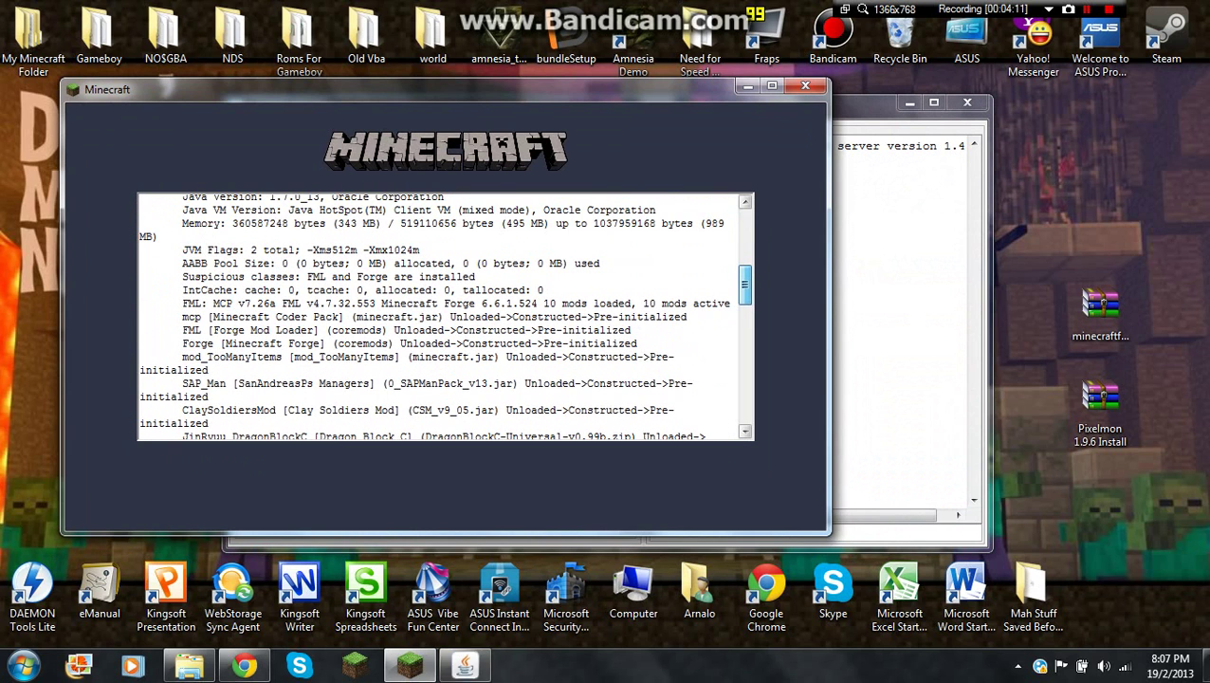
scroll(444, 316, up, 1)
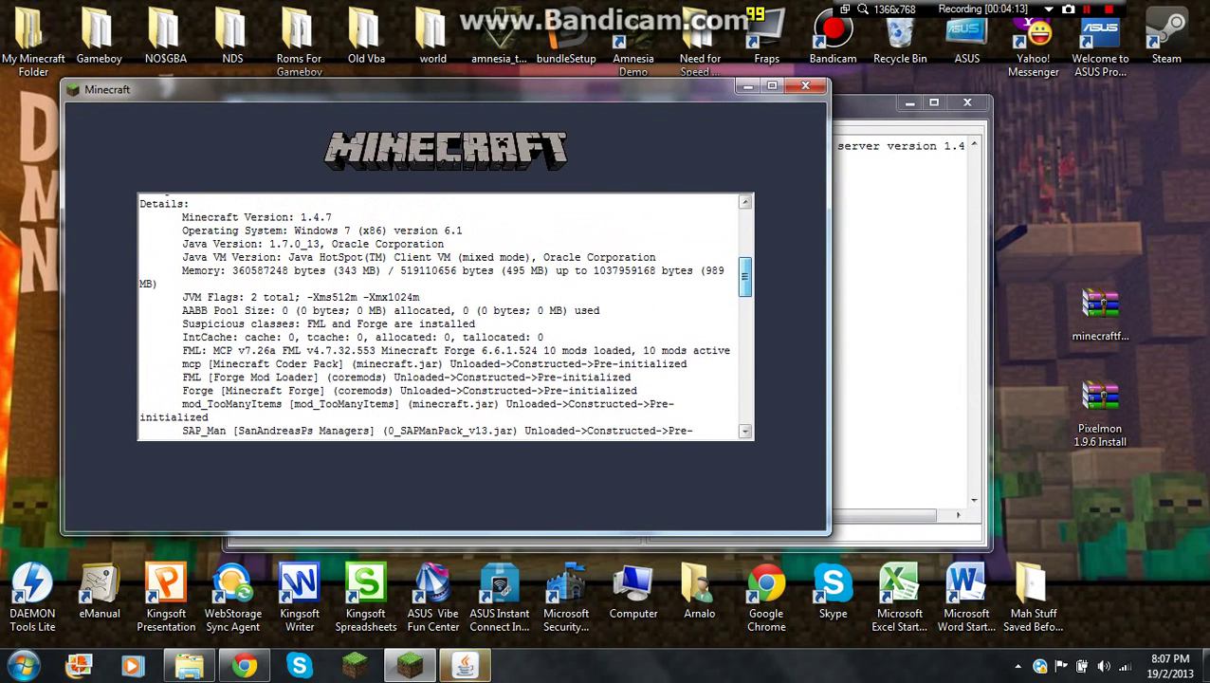
scroll(444, 316, up, 1)
scroll(445, 316, down, 10)
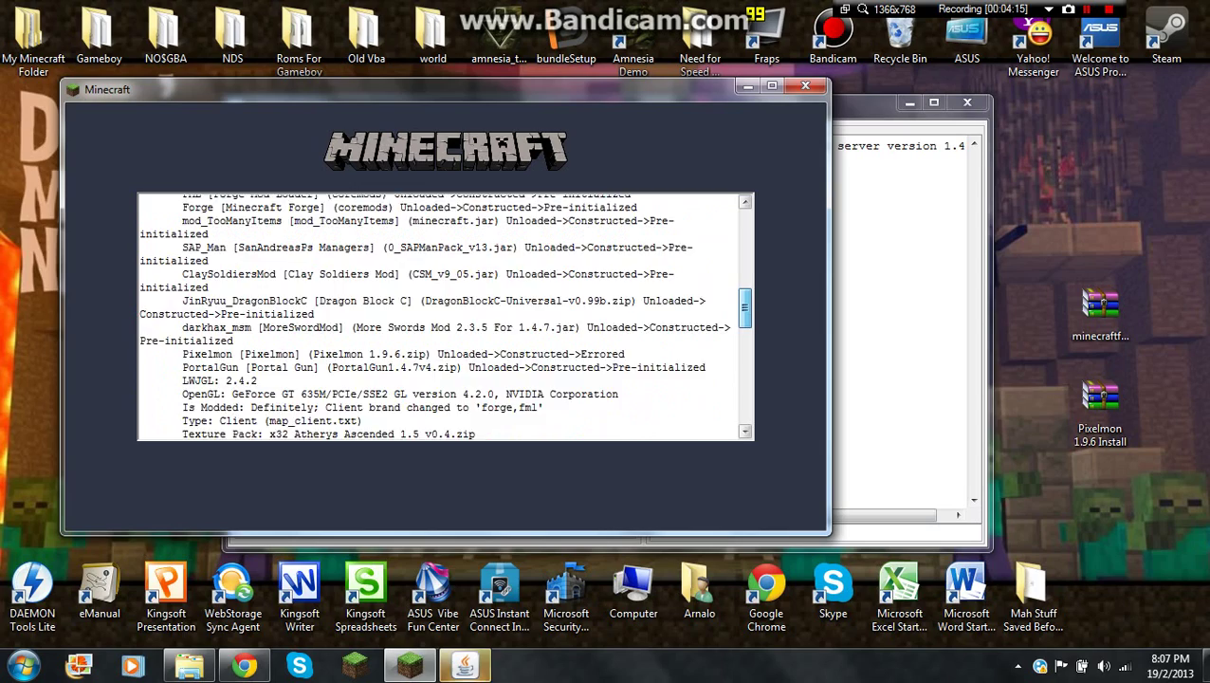
scroll(445, 316, down, 6)
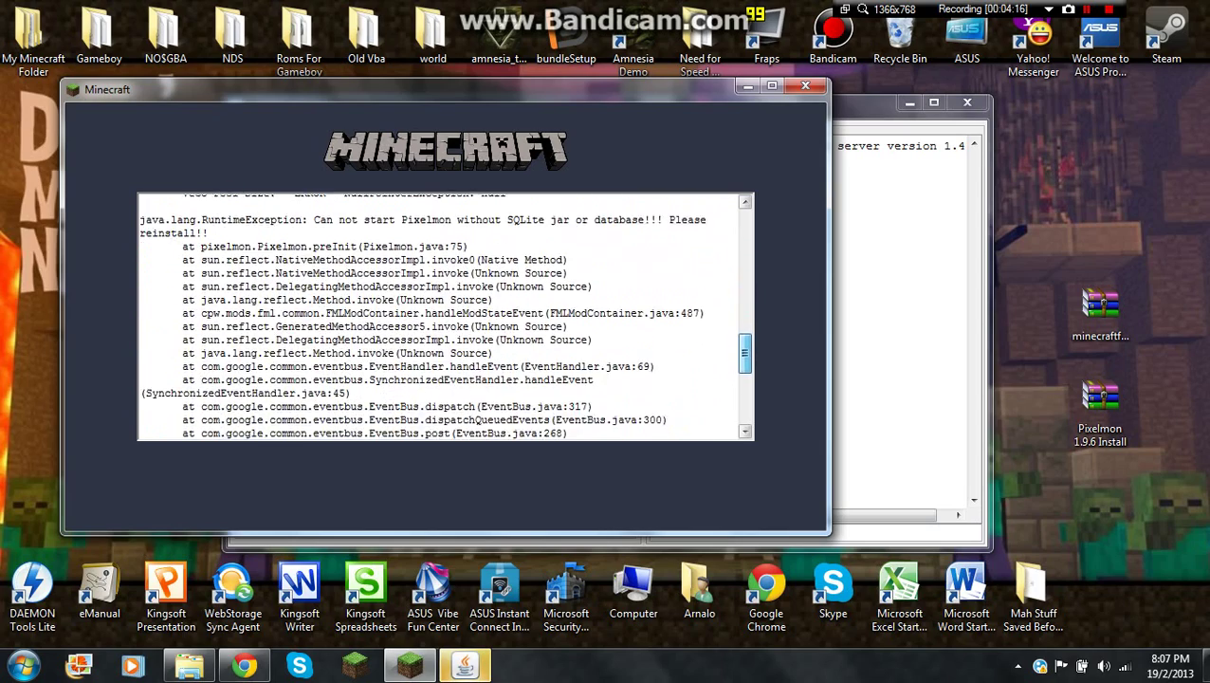
scroll(444, 316, down, 6)
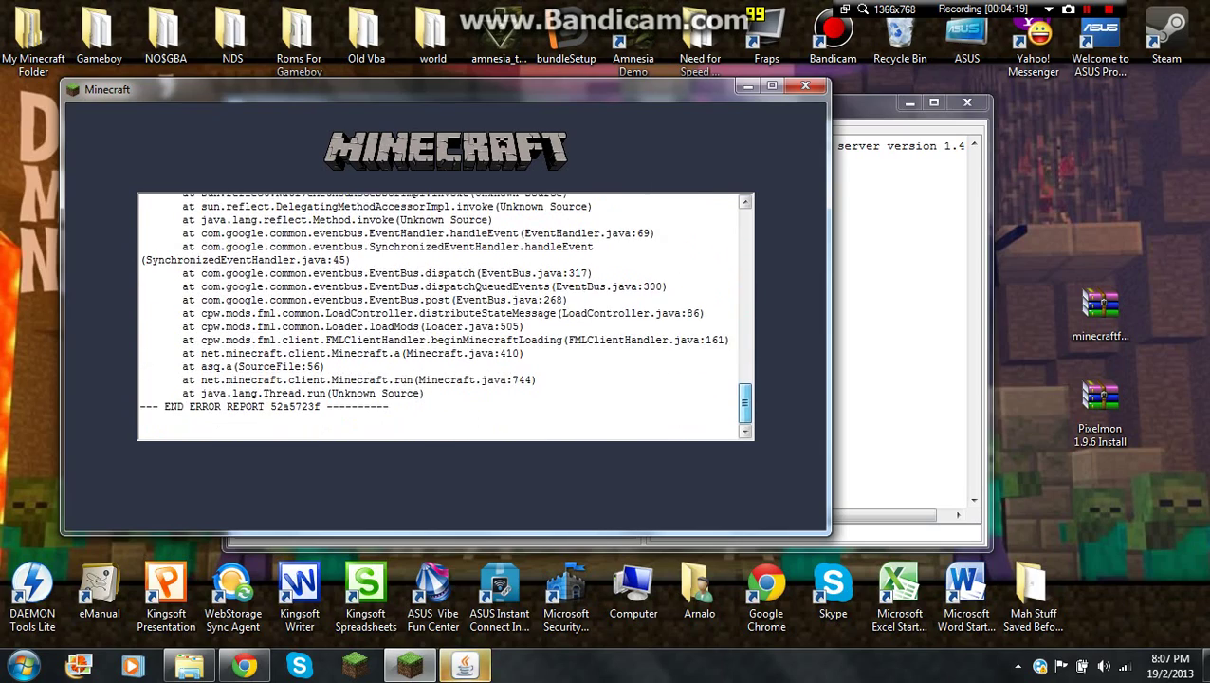
scroll(445, 315, up, 1)
scroll(445, 316, up, 7)
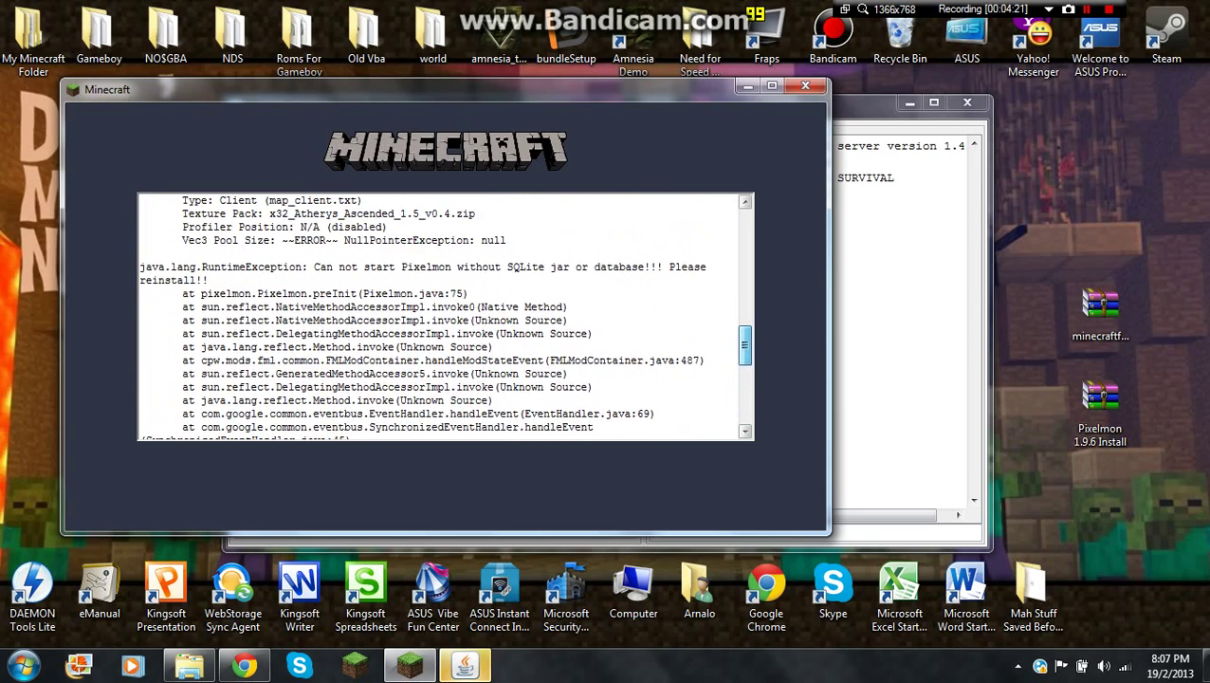
scroll(445, 315, up, 4)
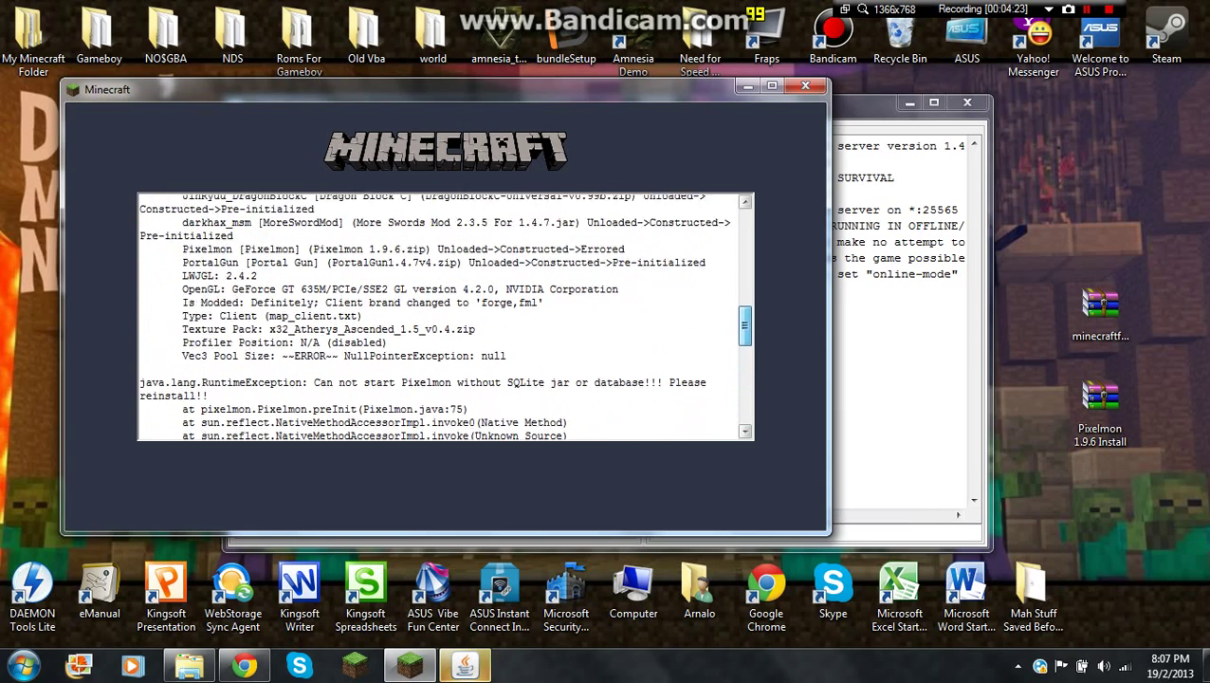
scroll(445, 316, up, 6)
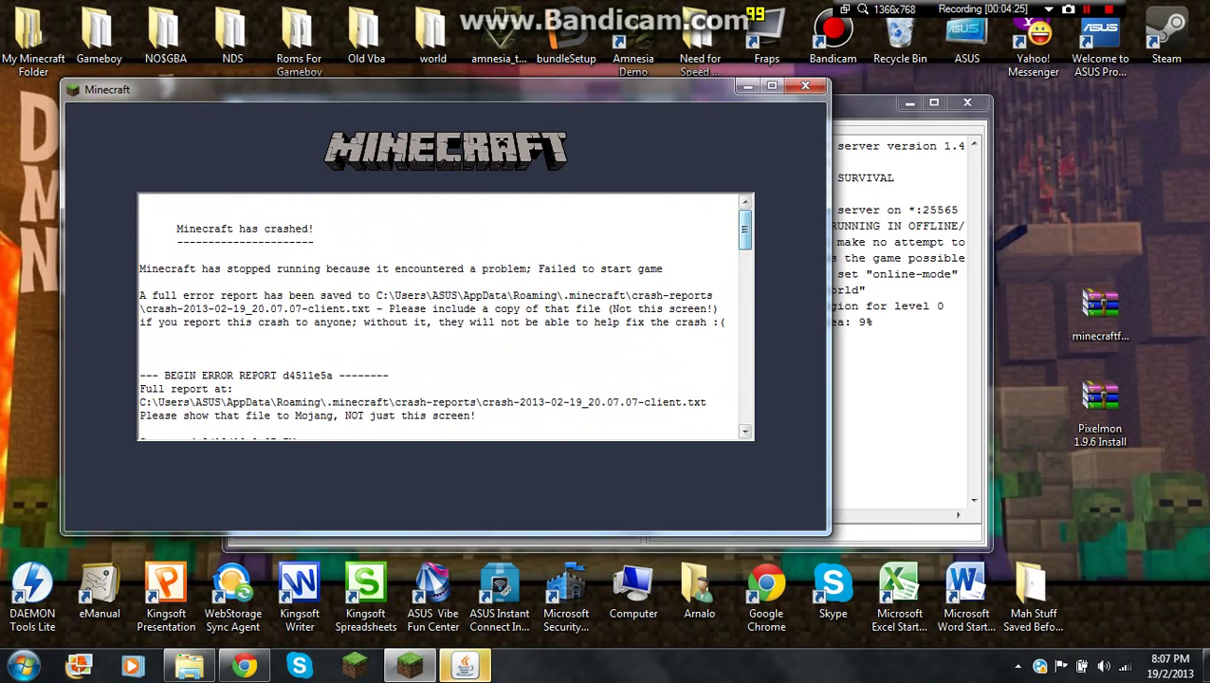
click(804, 85)
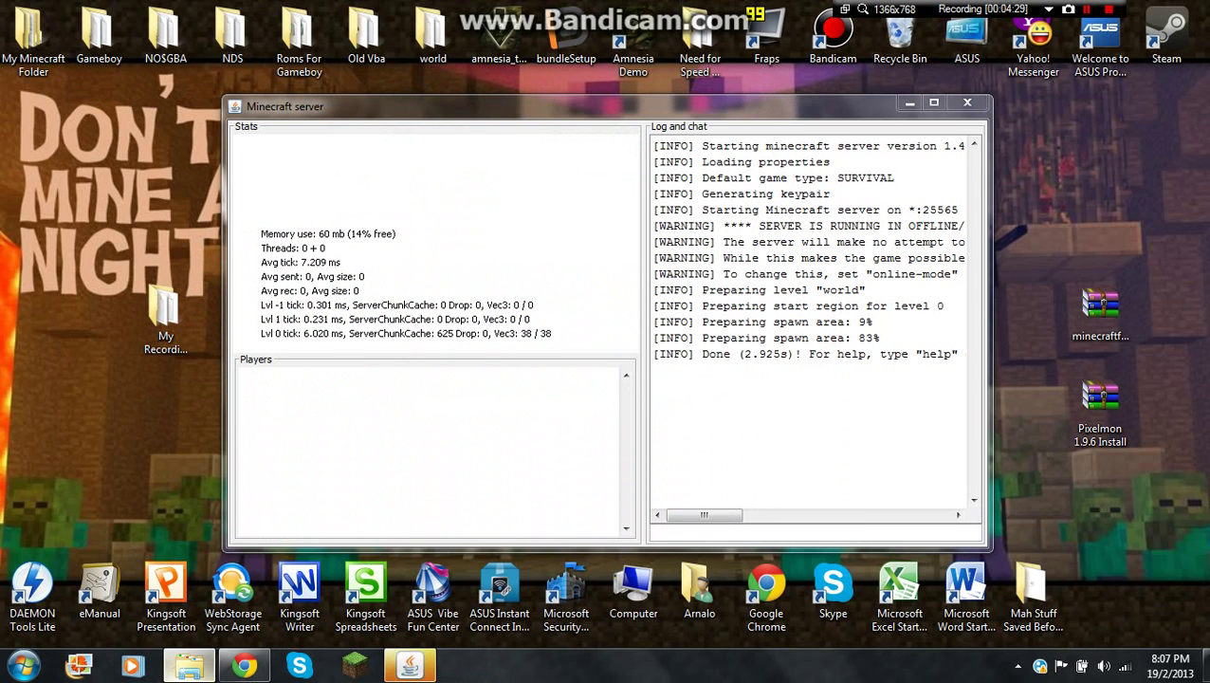
Open the .minecraft folder inside AppData\Roaming and move its window clear of the desktop archives
mouse_move(189, 665)
key(super+r)
key(Return)
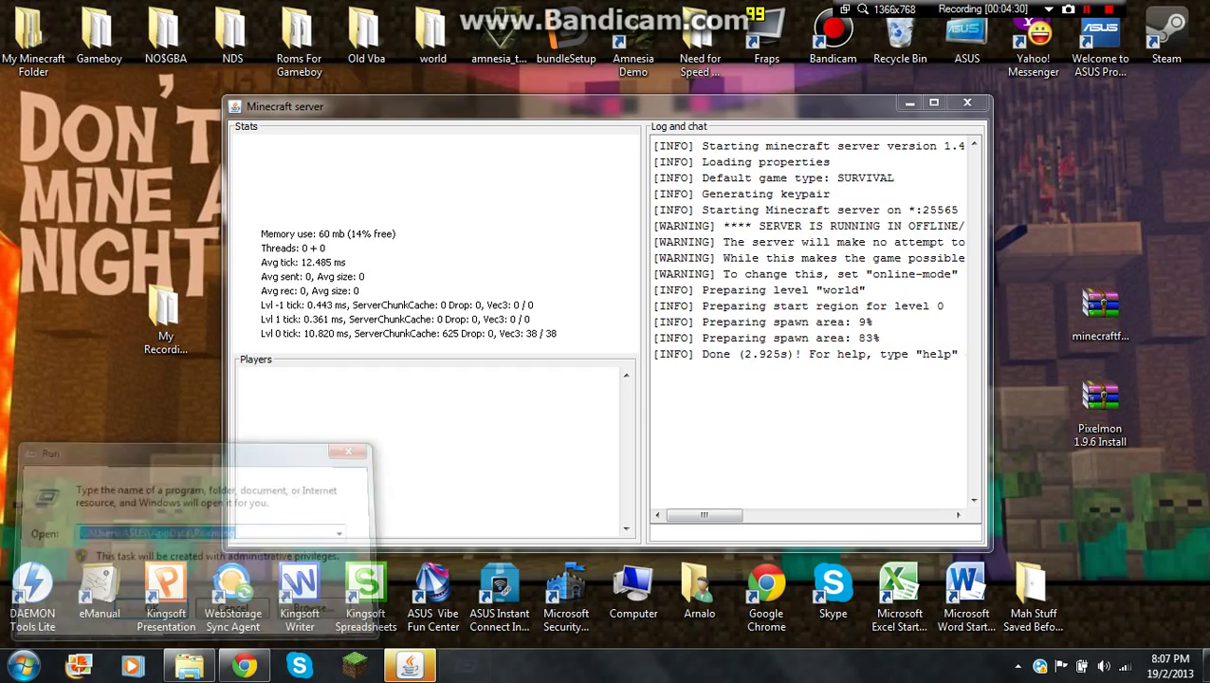
double_click(568, 167)
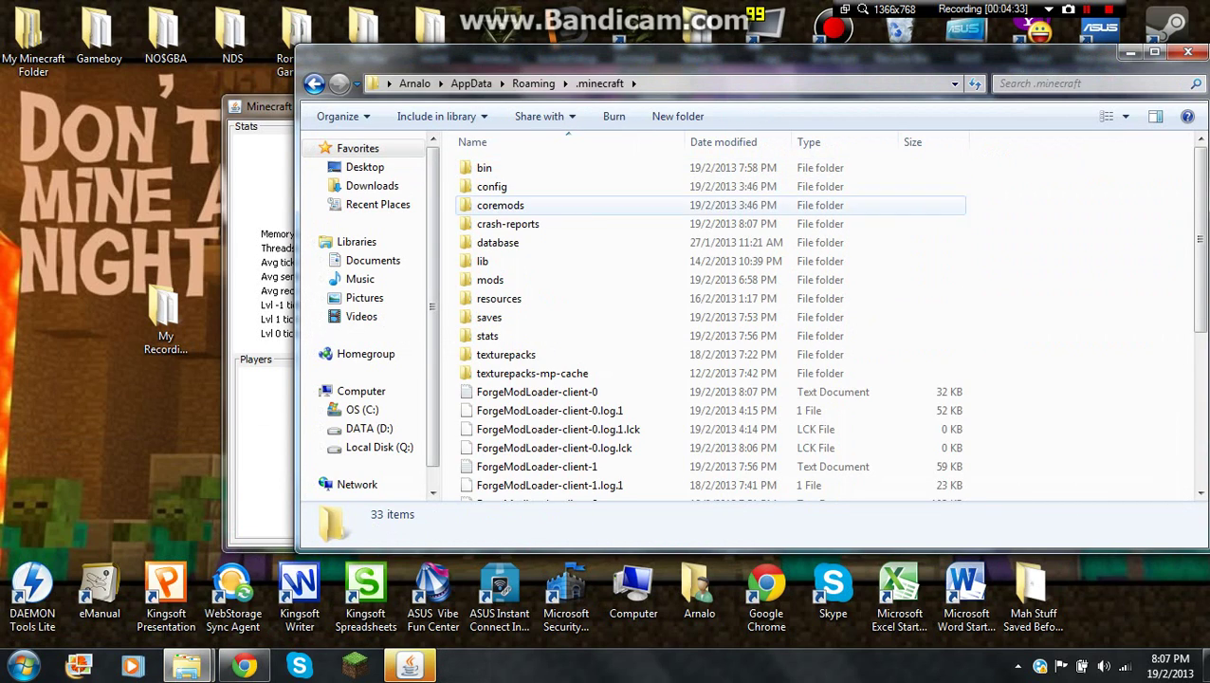
drag(607, 59, 266, 51)
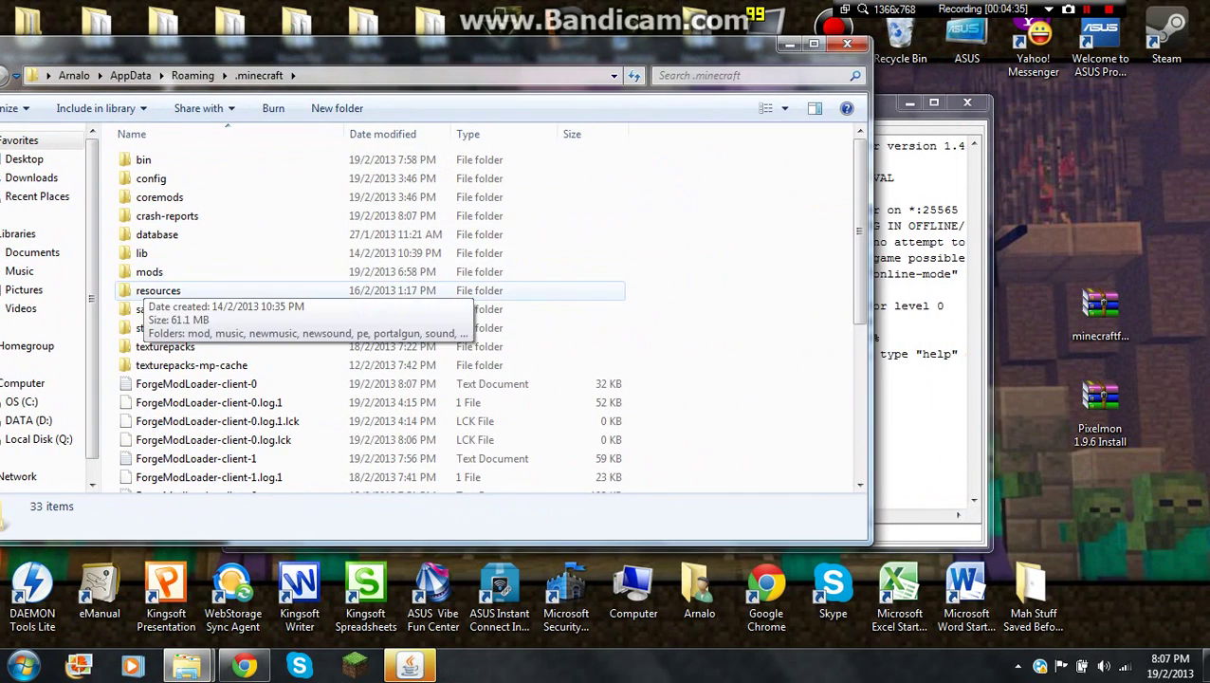
Check the contents of the mods and database folders inside .minecraft
click(149, 273)
key(Return)
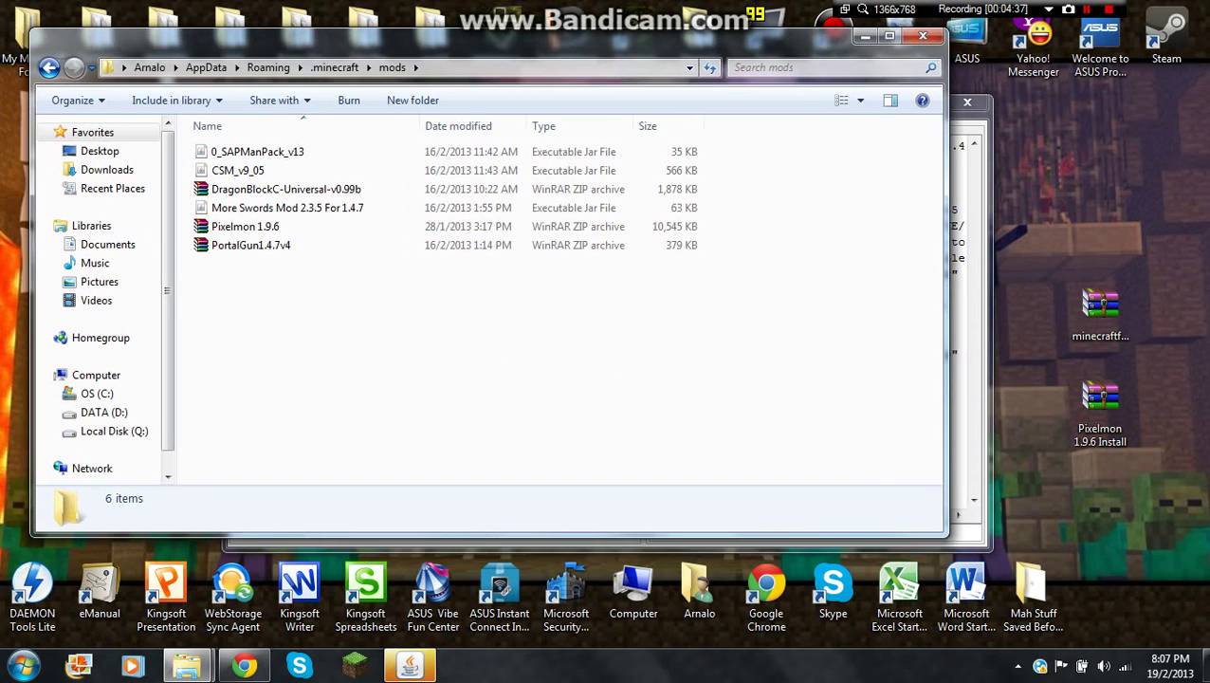
key(BackSpace)
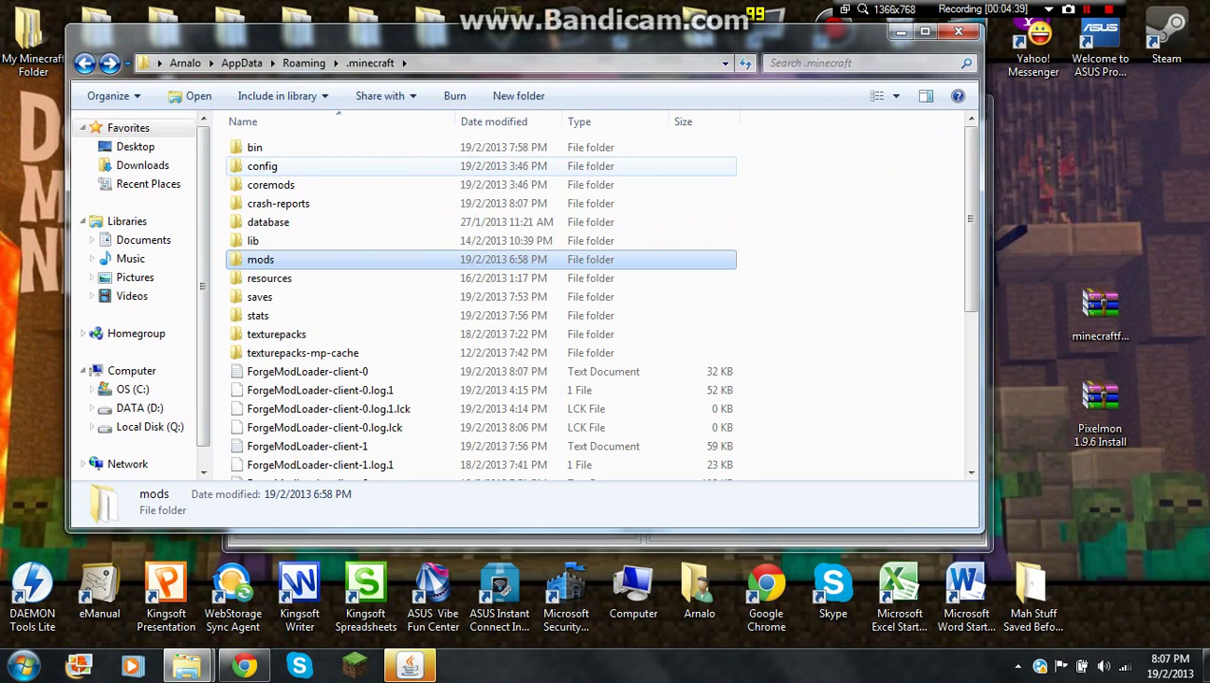
double_click(269, 222)
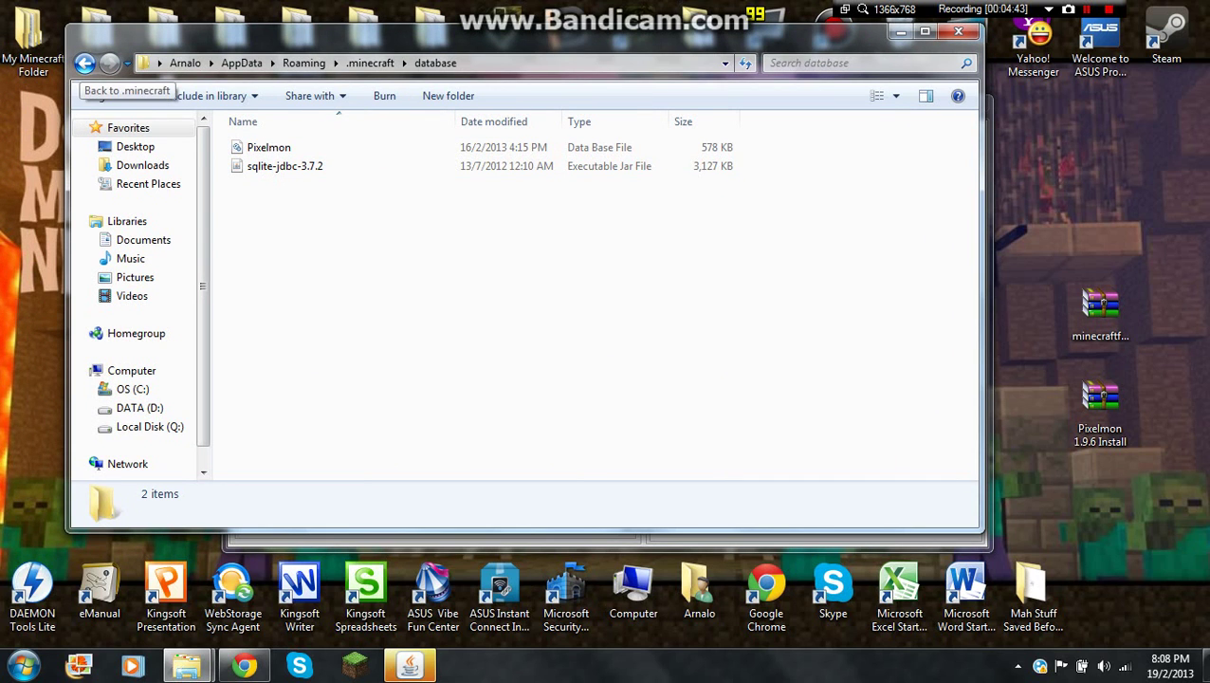
Delete mod_RecipeBook.cfg from the config folder of .minecraft
click(85, 64)
double_click(262, 166)
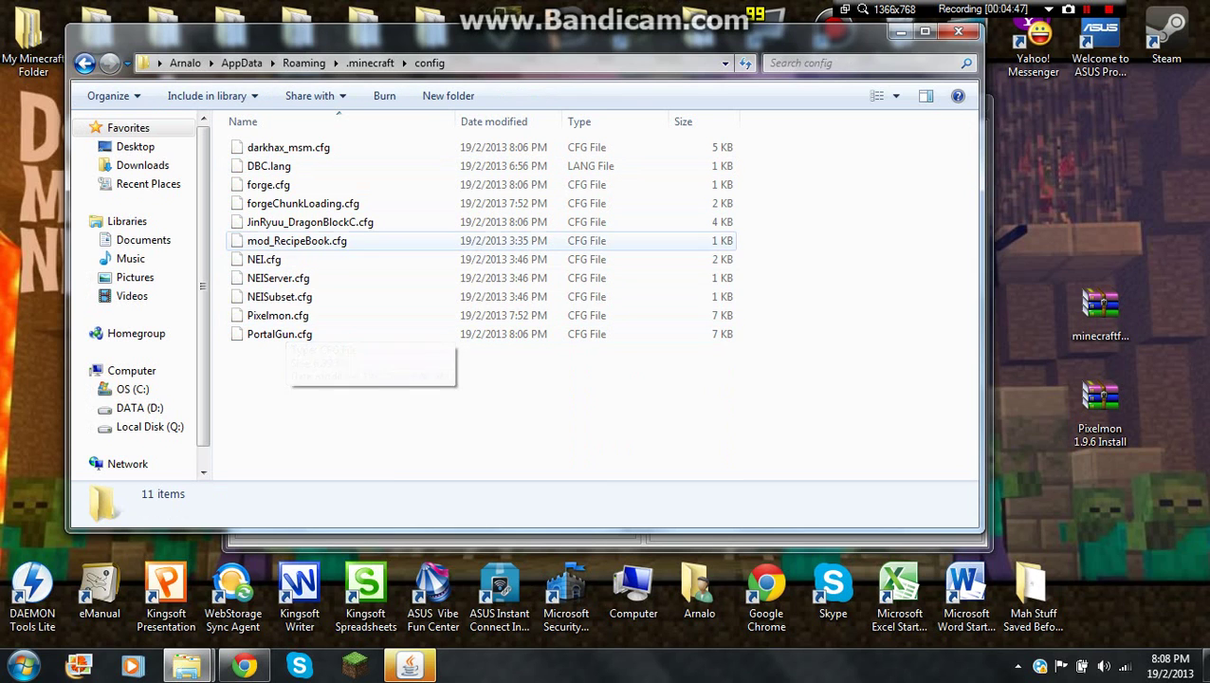
right_click(295, 241)
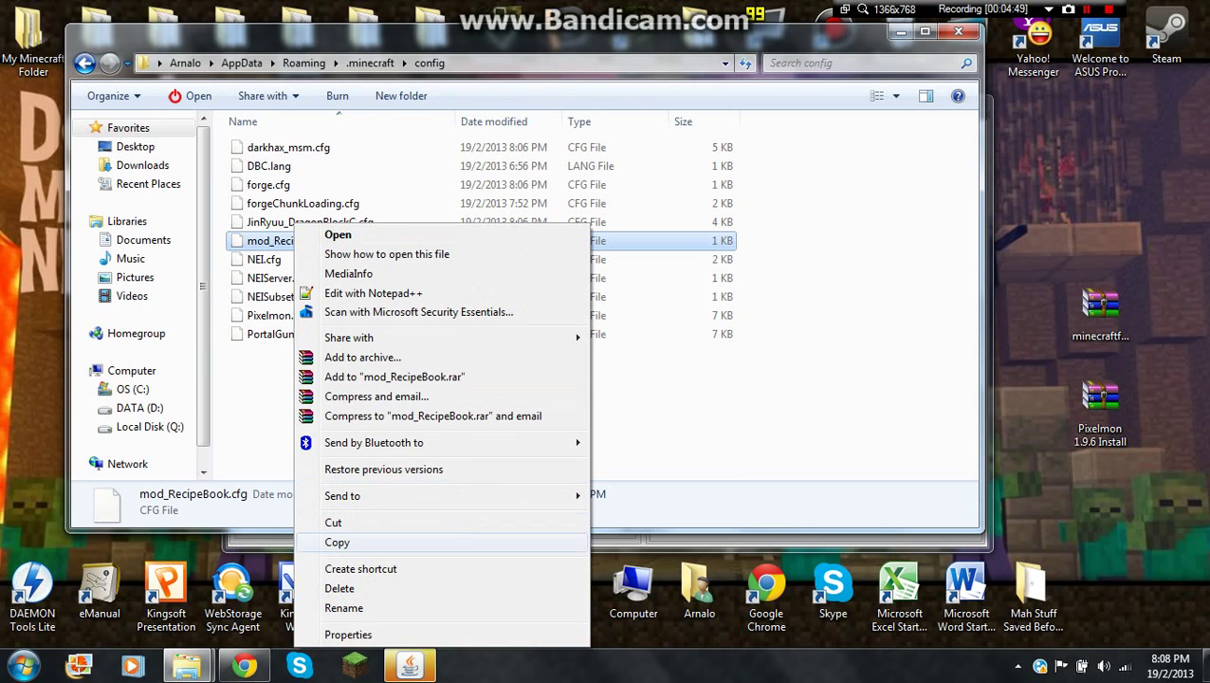
click(340, 588)
click(677, 403)
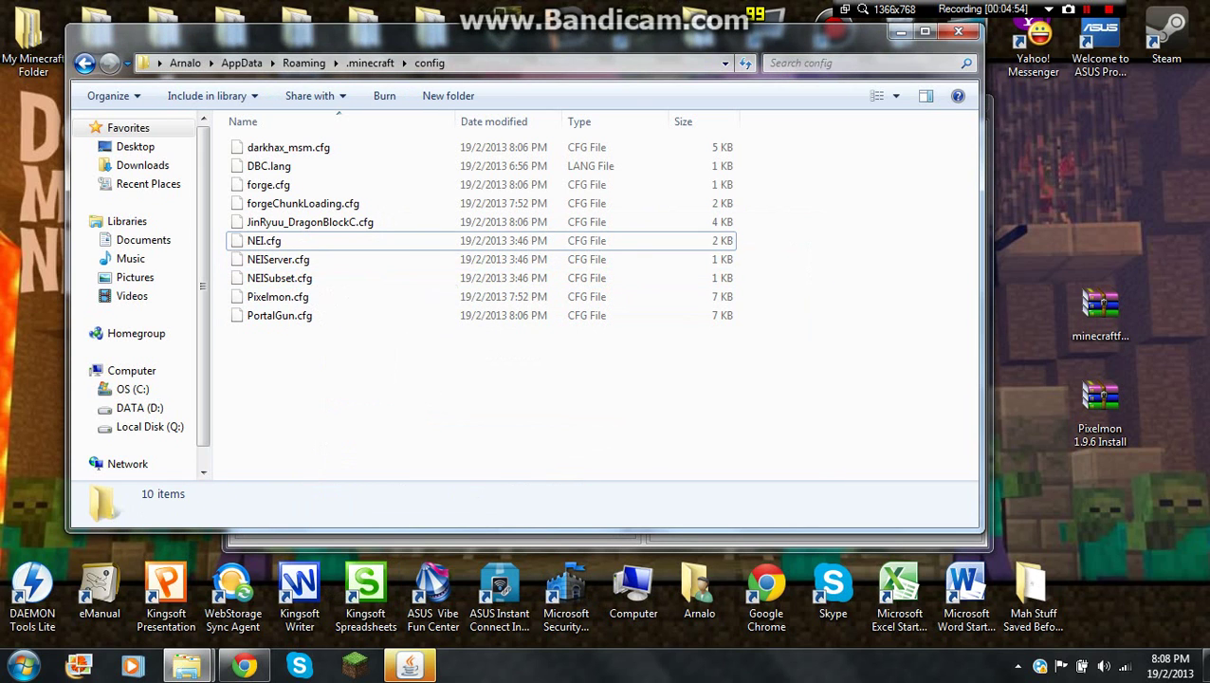
Delete NEI.cfg, NEIServer.cfg and NEISubset.cfg together from the config folder
drag(852, 275, 666, 240)
right_click(665, 240)
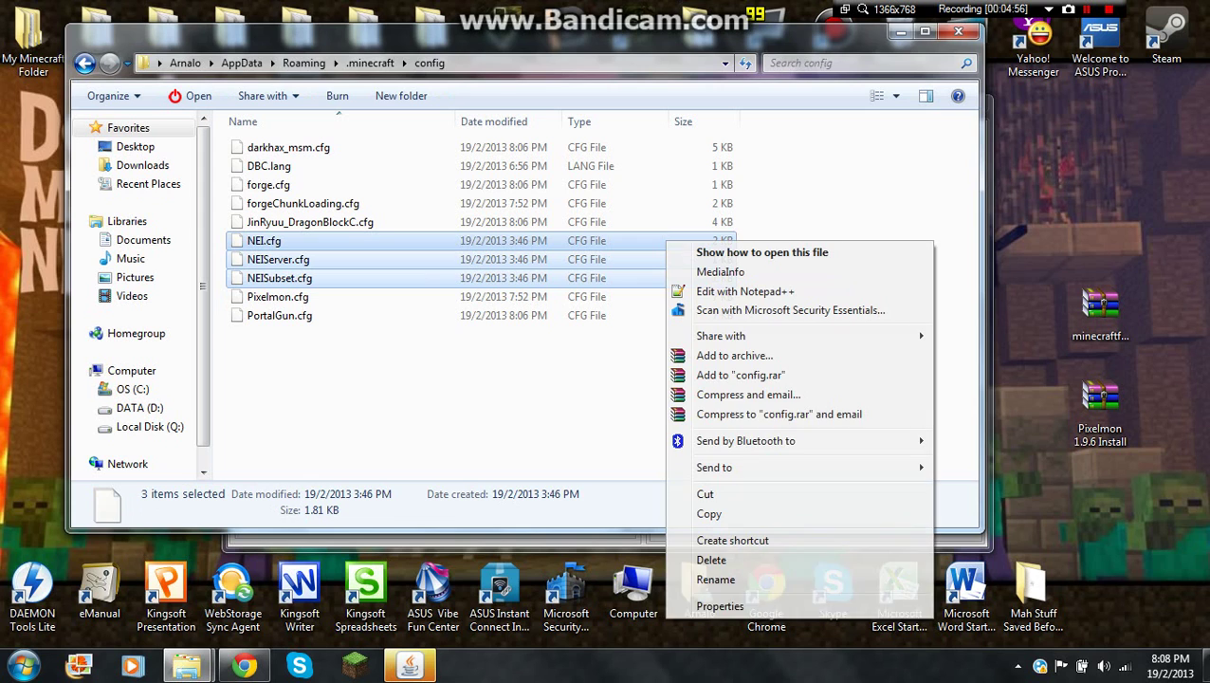
click(701, 558)
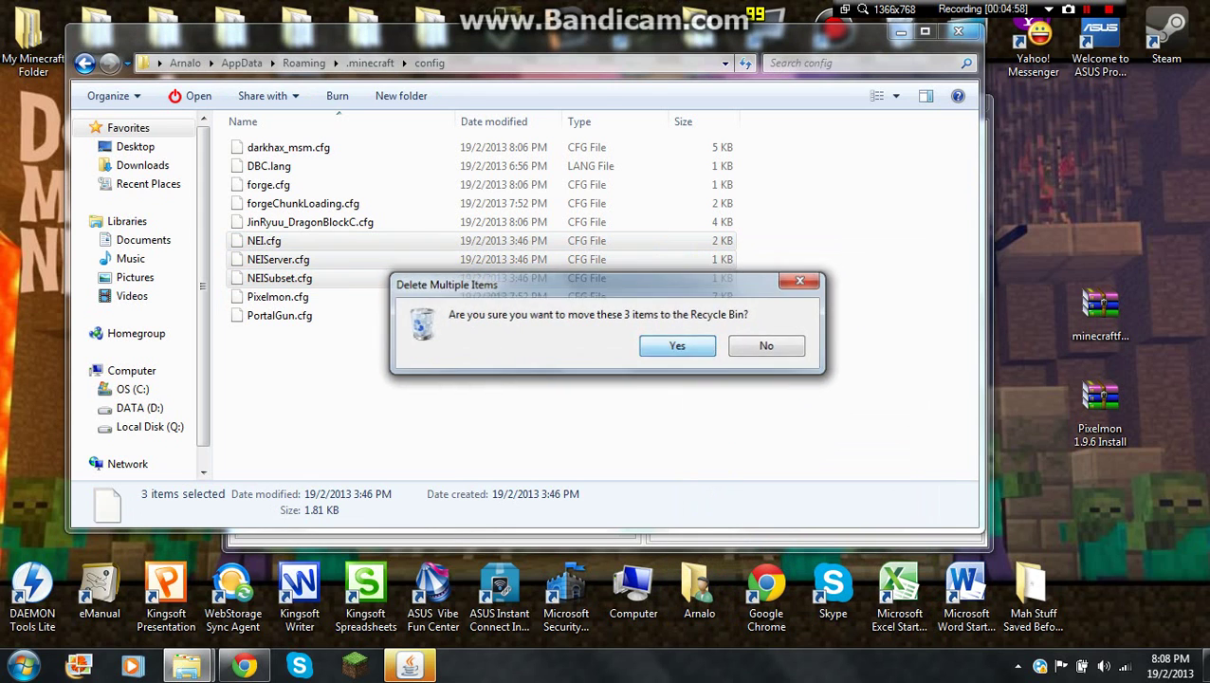
key(Return)
Check the contents of the bin folder inside .minecraft and return to the .minecraft folder
click(84, 62)
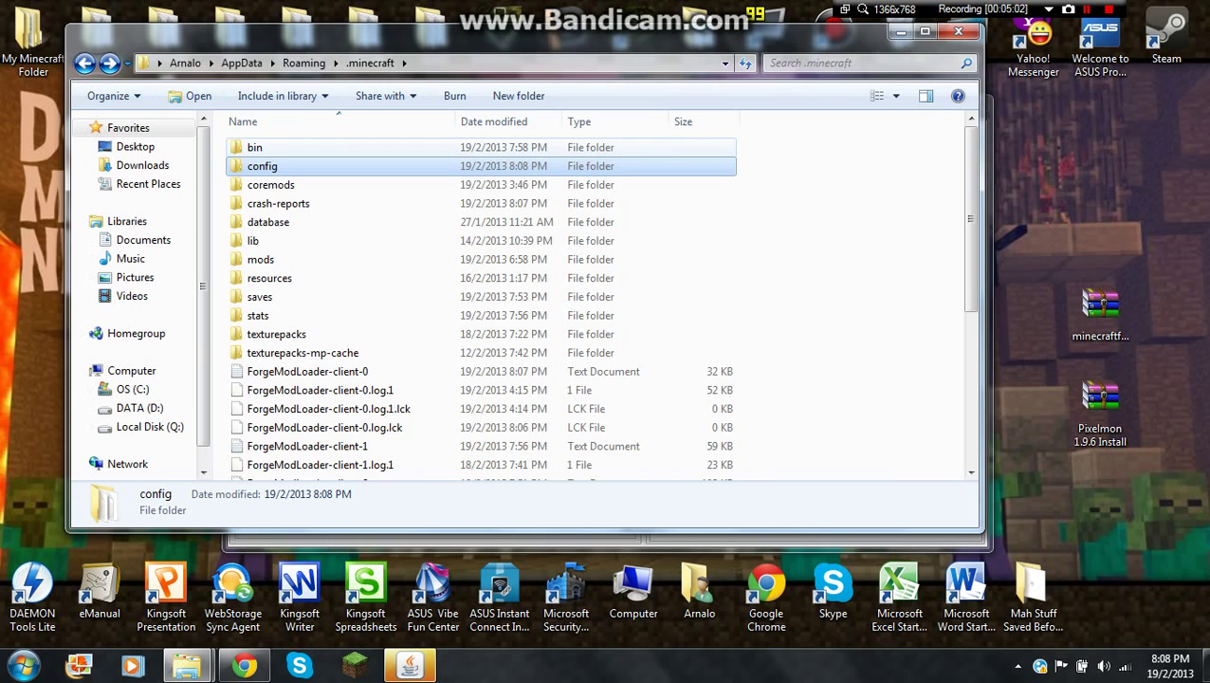
double_click(254, 147)
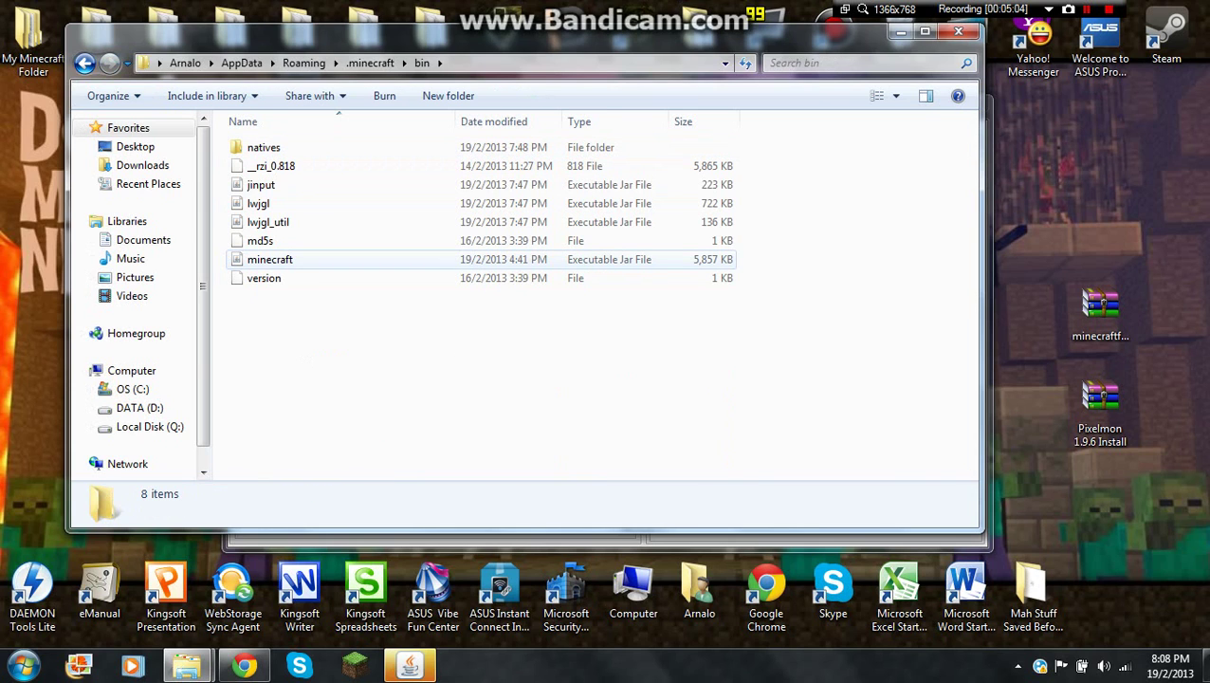
click(84, 63)
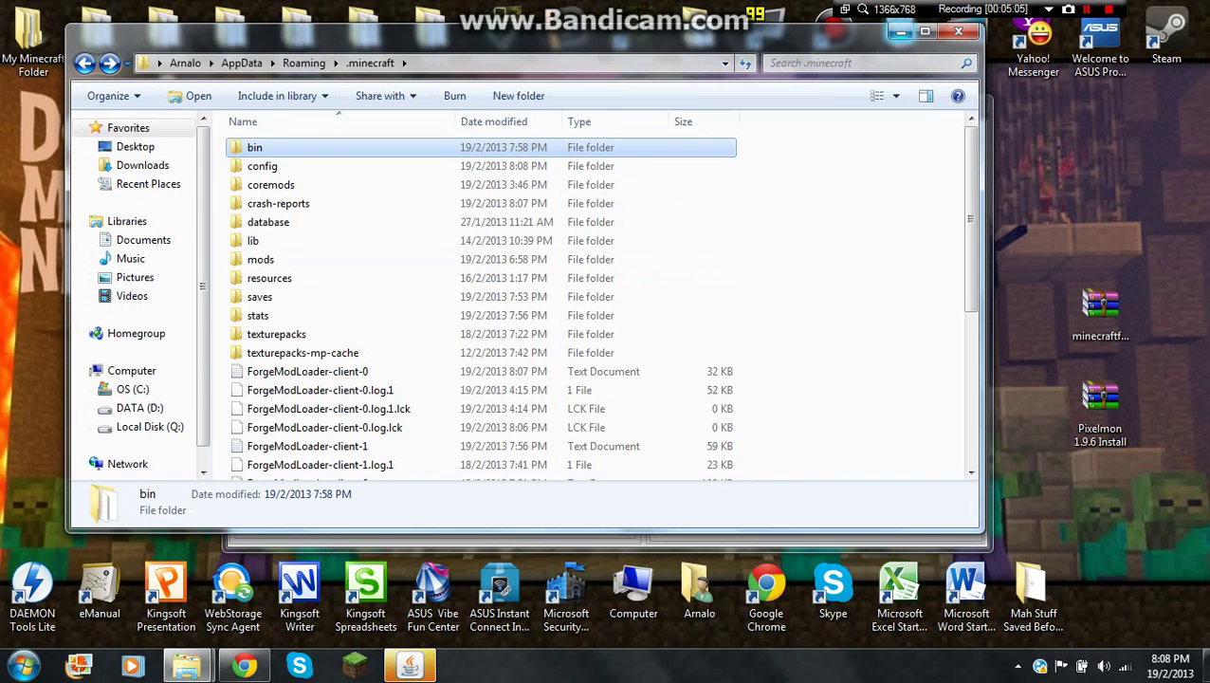
Minimize the .minecraft and Minecraft server windows, try to start the game from the Minecraft Launcher, and close the game window
click(900, 31)
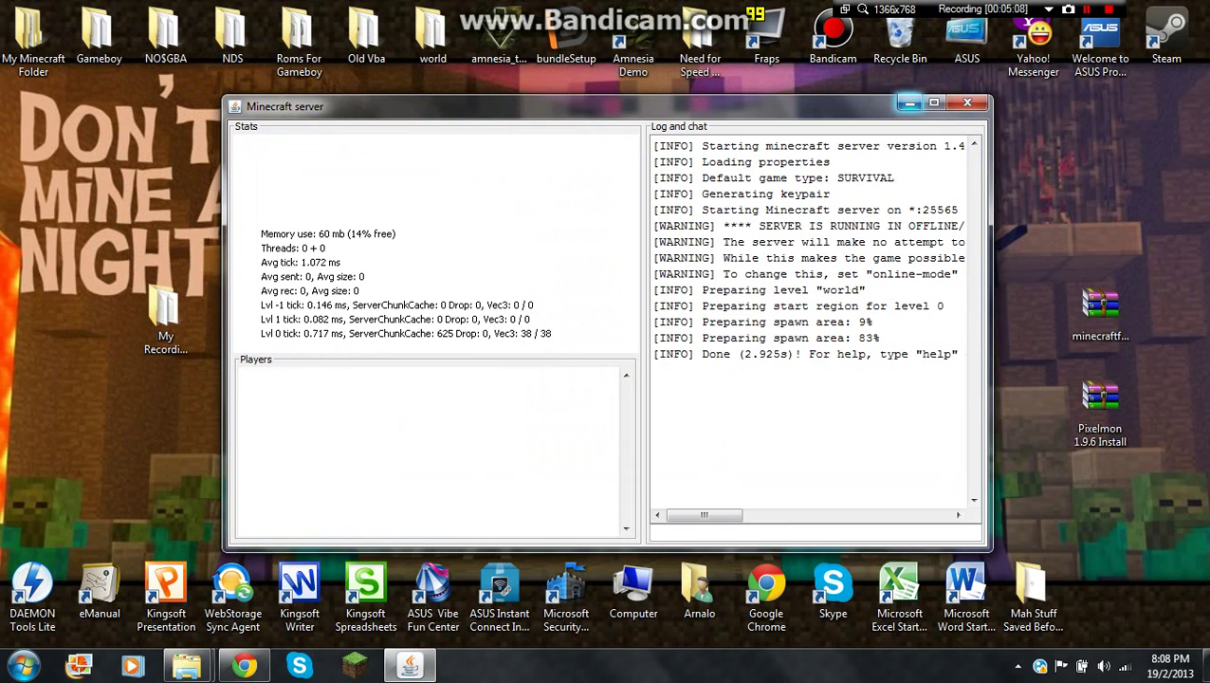
click(908, 103)
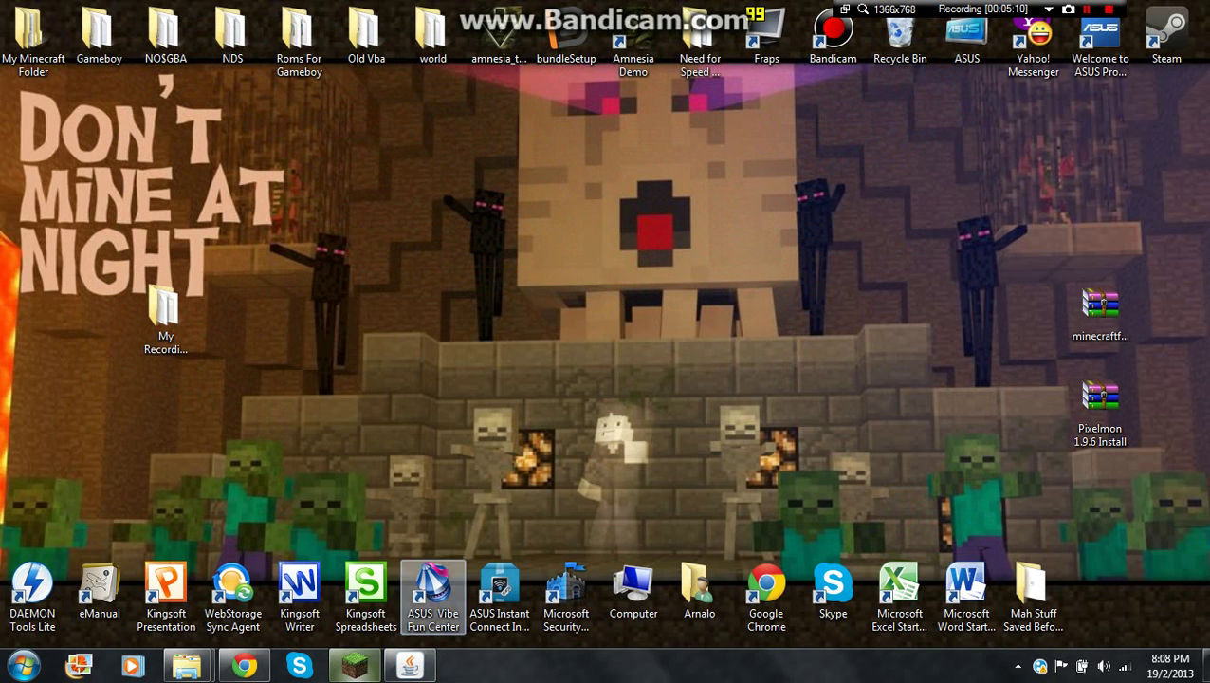
click(355, 666)
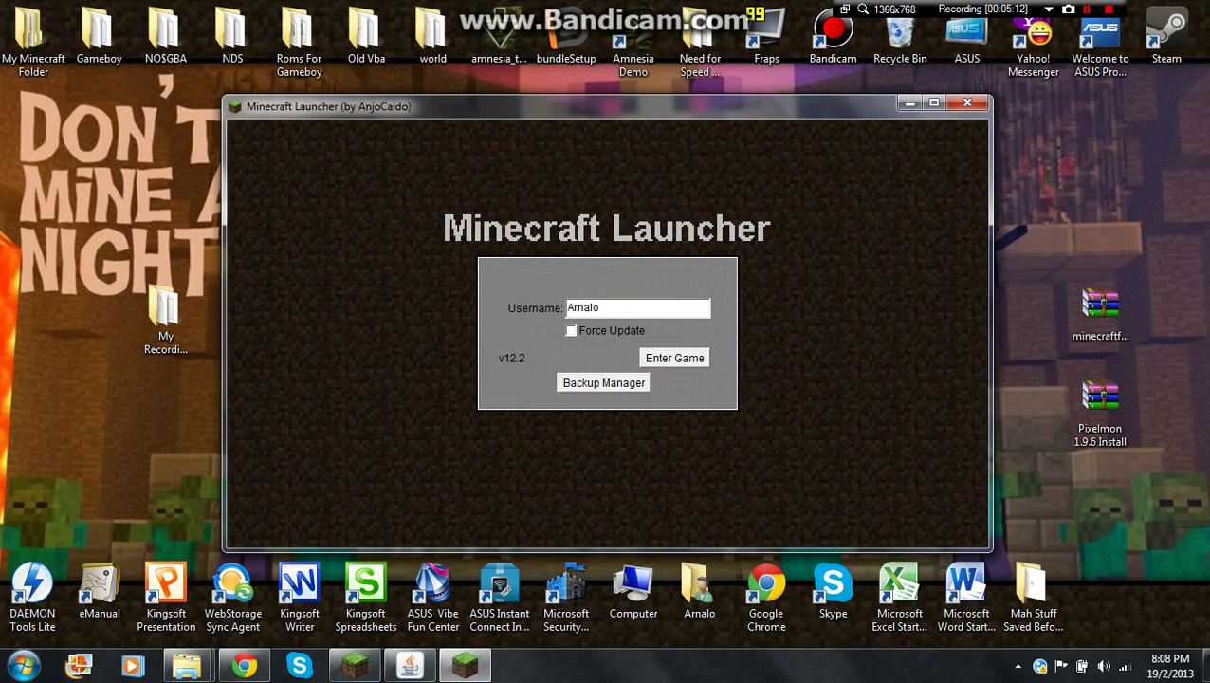
click(674, 358)
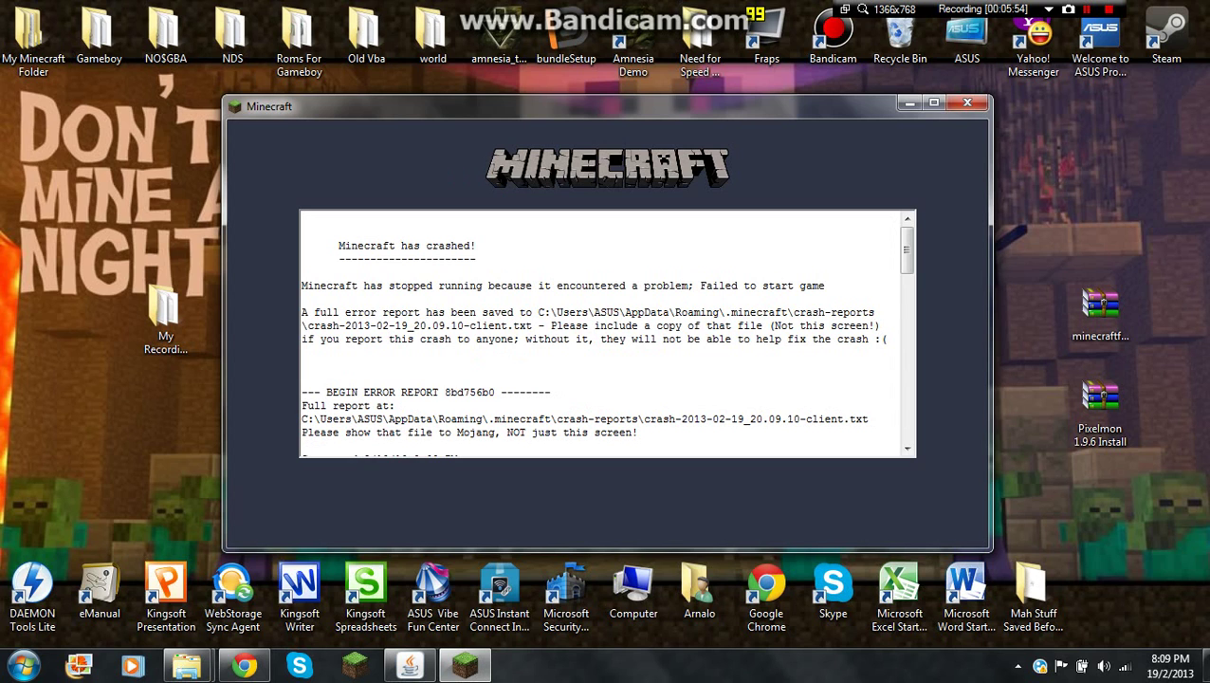
key(alt+F4)
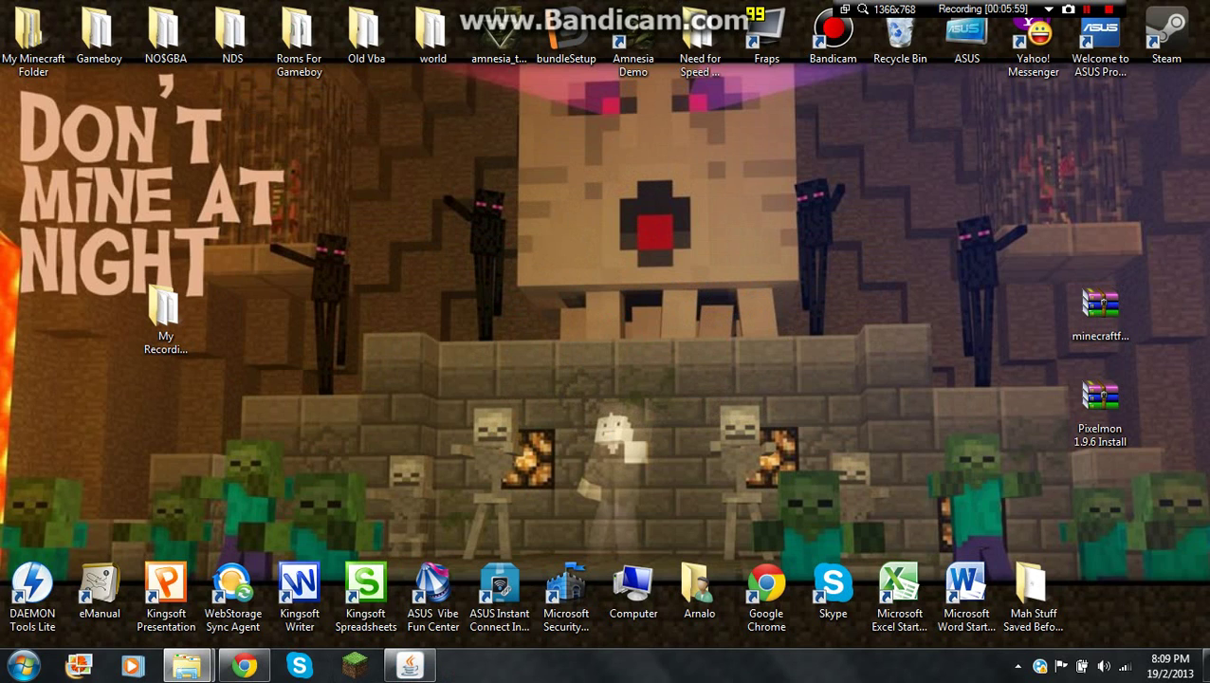
Shut down the running Minecraft server with the stop command and bring up the My Recording Server folder
click(410, 666)
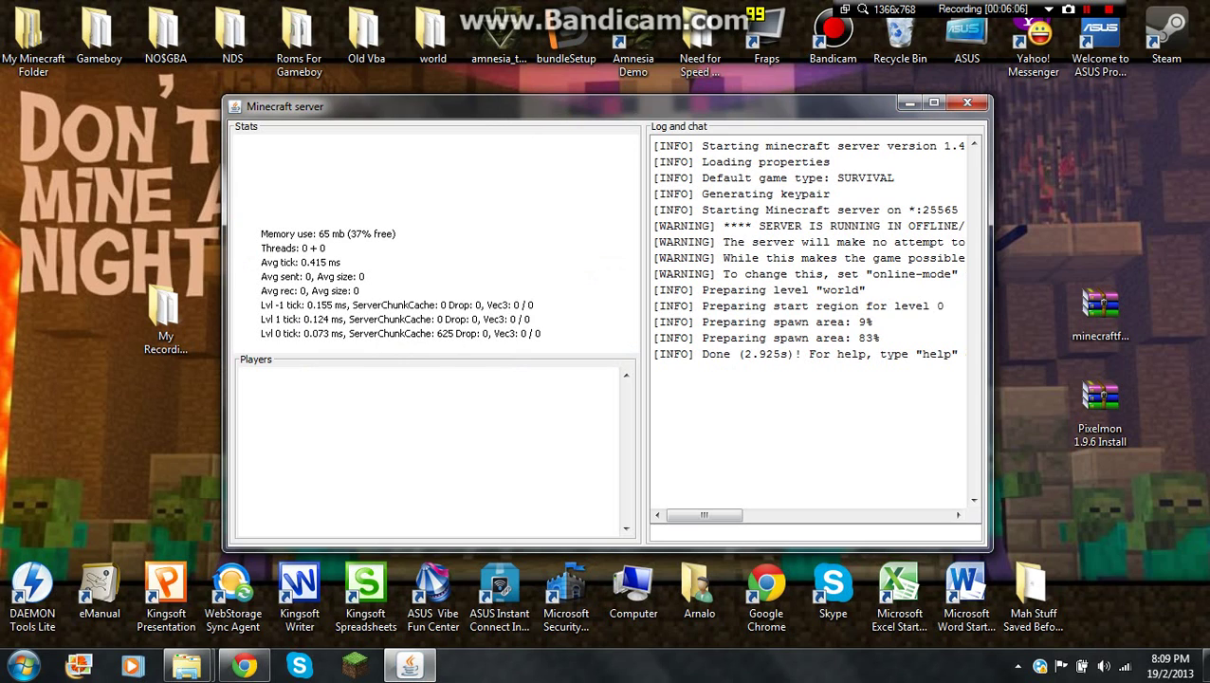
click(654, 533)
text(stop)
key(Return)
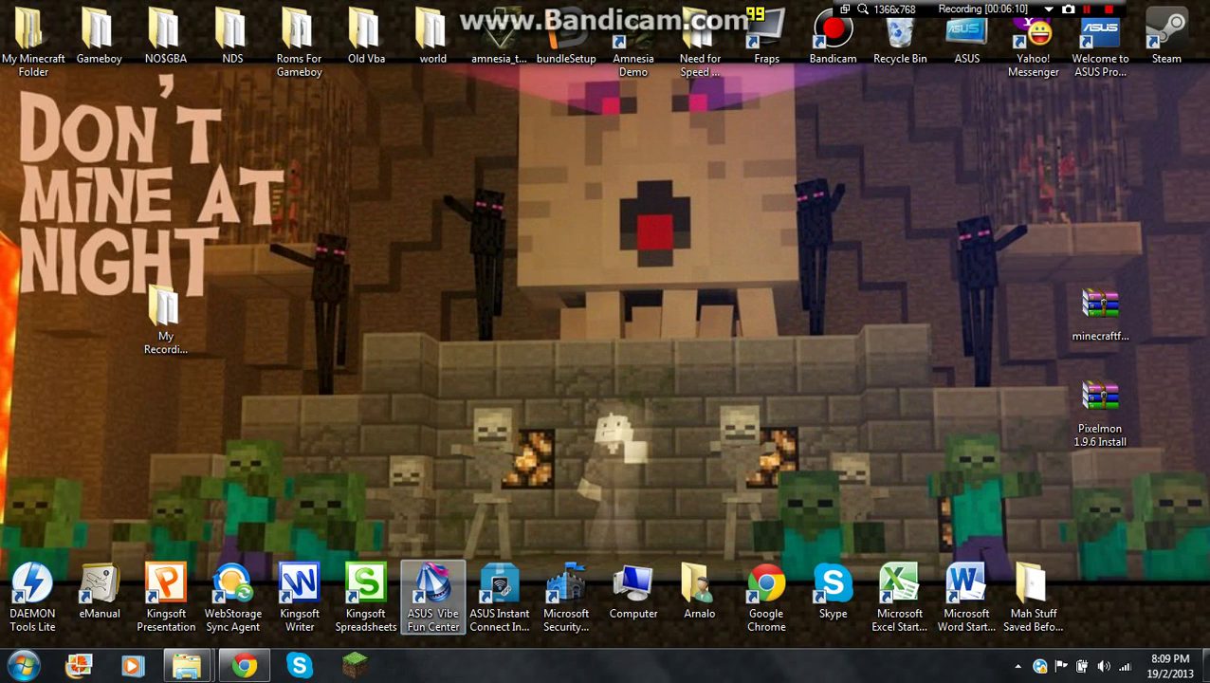
mouse_move(187, 665)
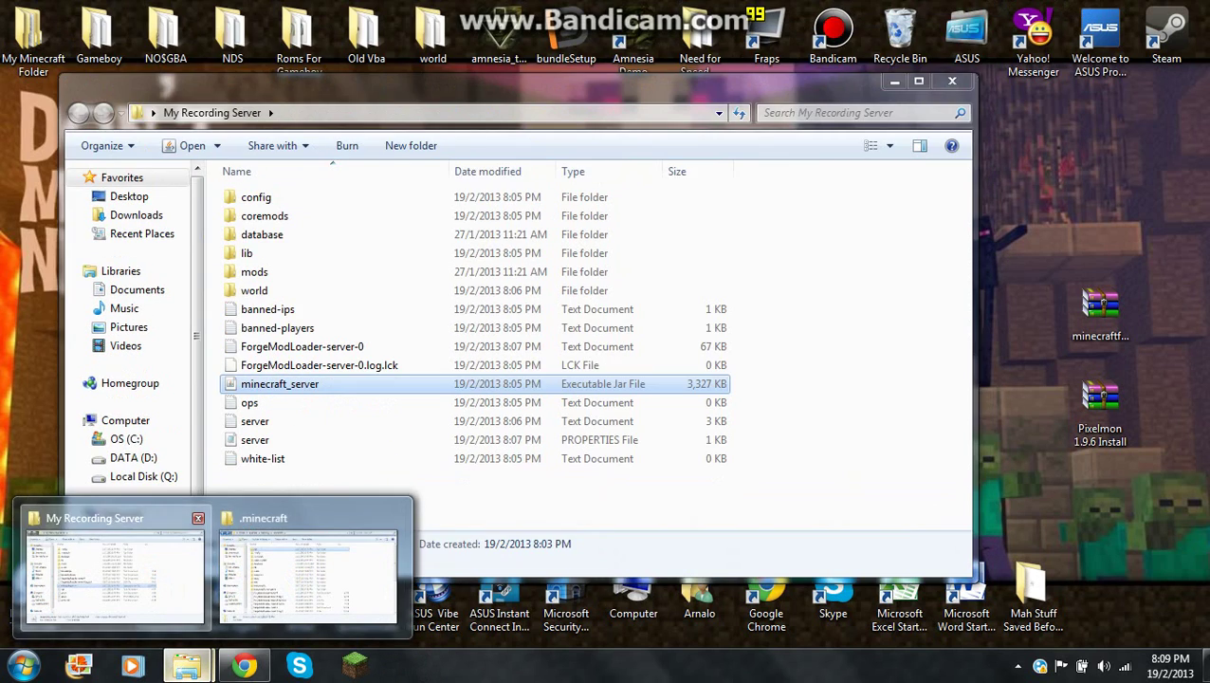
click(114, 578)
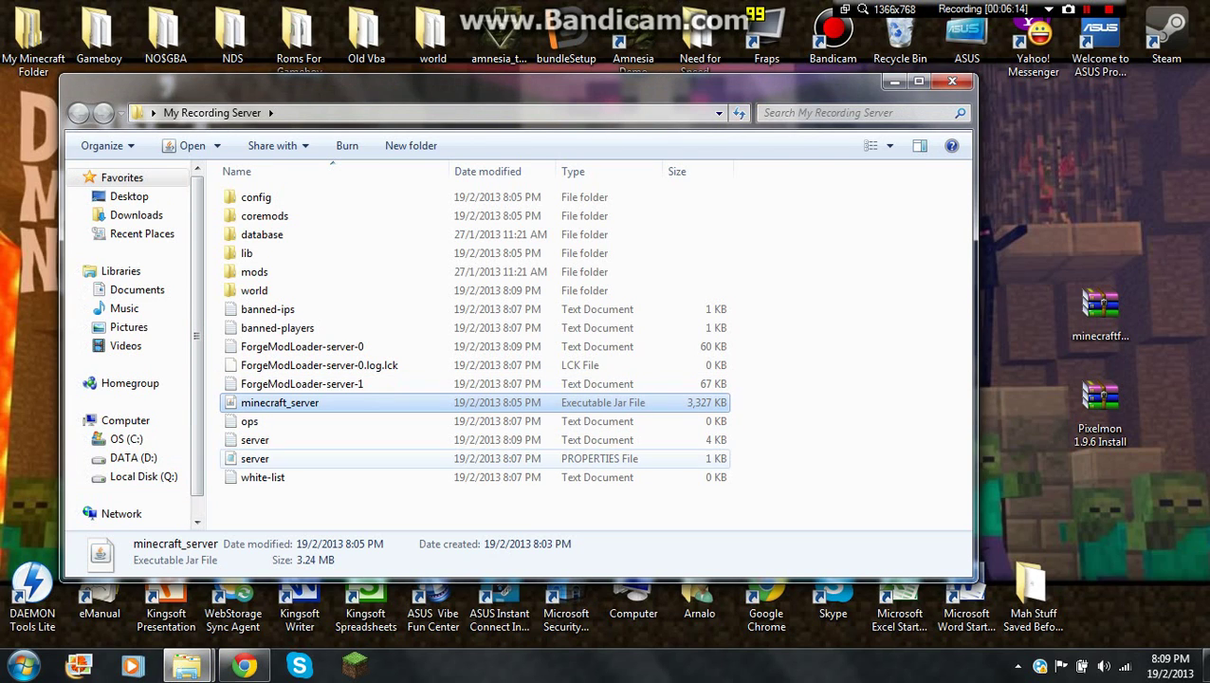